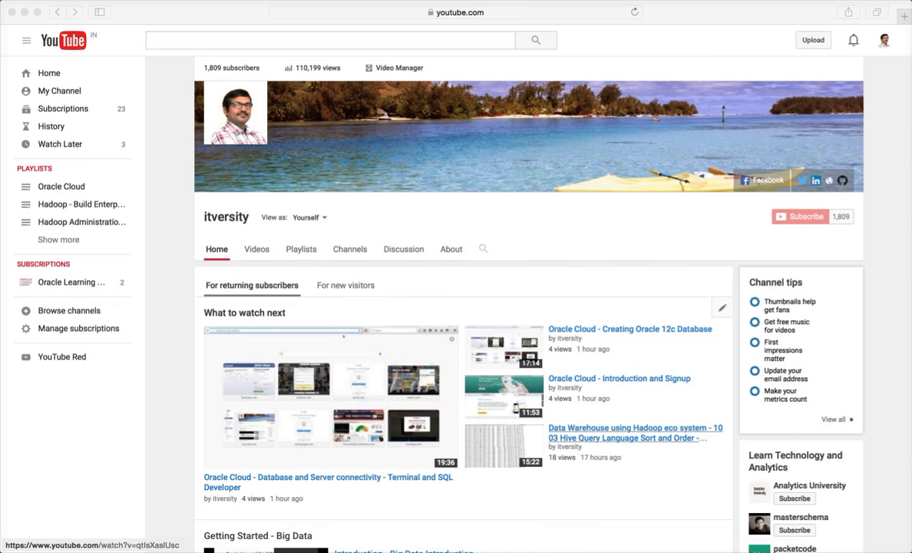
Switch to Firefox and open the Oracle Cloud sign-in for My Services in the US Commercial 1 data center
{"action": "mouse_move", "coordinate": [591, 549]}
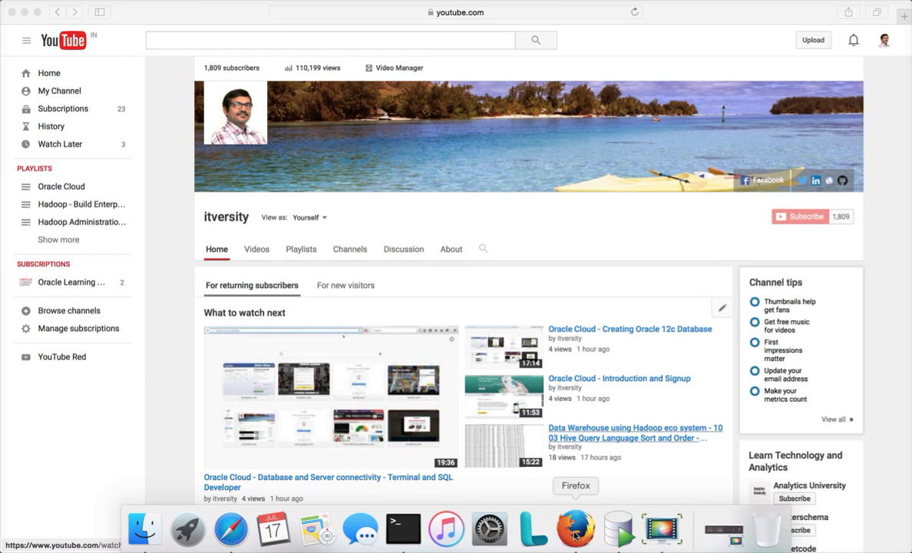
{"action": "left_click", "coordinate": [573, 533]}
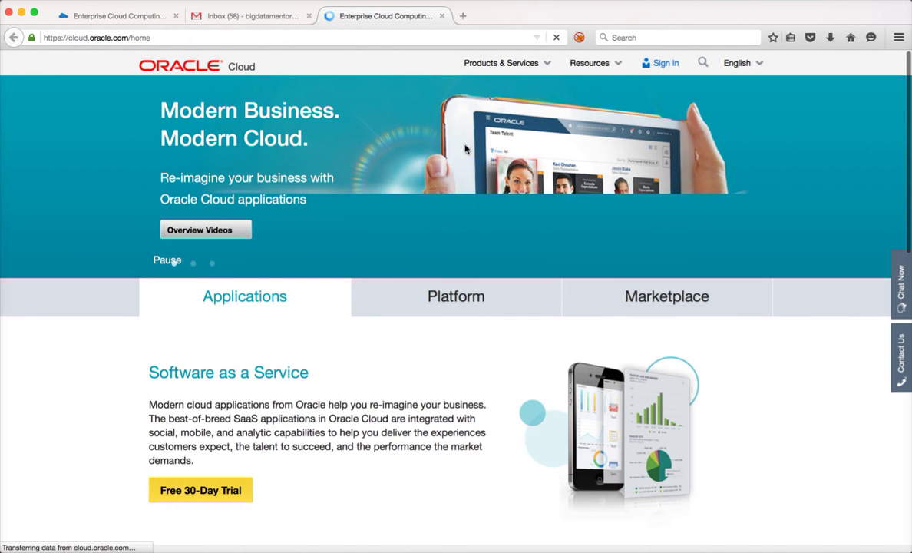
{"action": "left_click", "coordinate": [666, 64]}
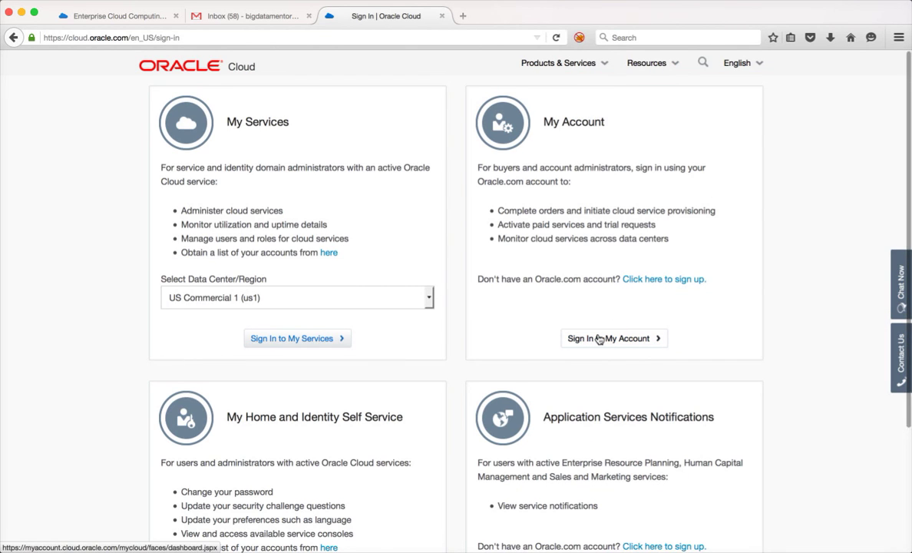
{"action": "scroll", "coordinate": [600, 339], "scroll_direction": "down", "scroll_amount": 2}
{"action": "scroll", "coordinate": [537, 339], "scroll_direction": "down", "scroll_amount": 1}
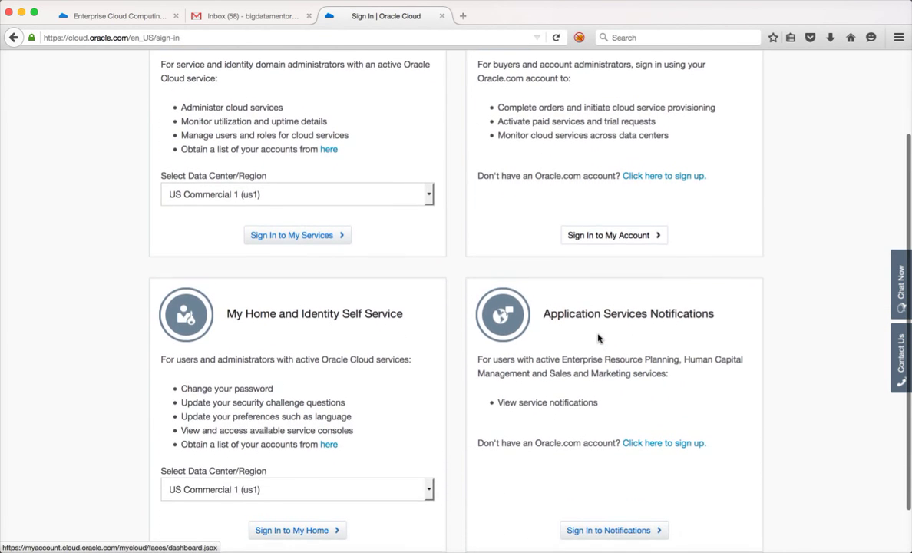
{"action": "scroll", "coordinate": [516, 340], "scroll_direction": "up", "scroll_amount": 3}
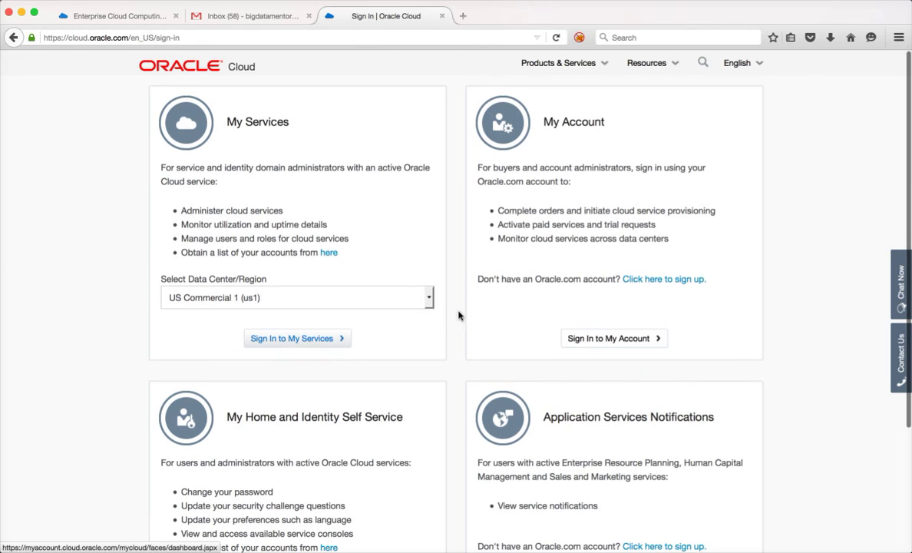
{"action": "left_click", "coordinate": [291, 341]}
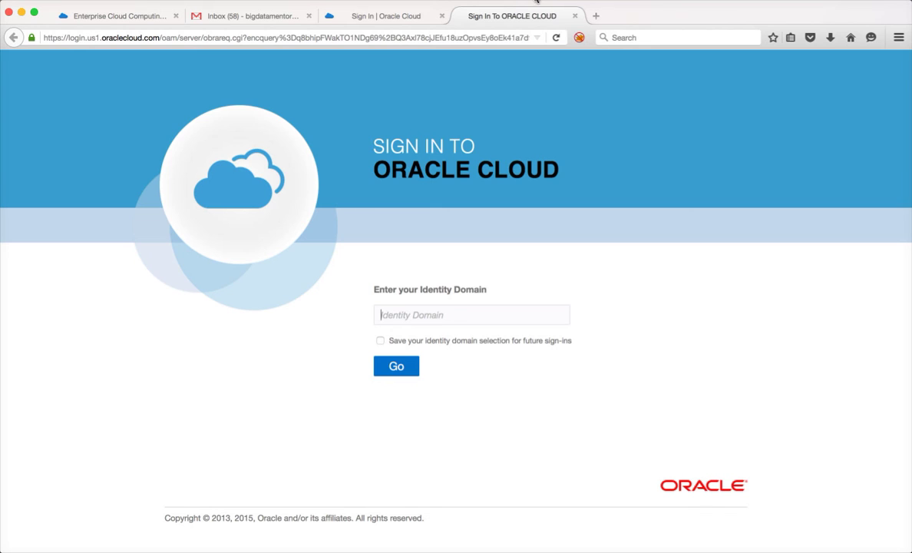
Sign in to the identity domain usagsoft, saving the domain selection for future sign-ins
{"action": "left_click", "coordinate": [409, 315]}
{"action": "type", "text": "us"}
{"action": "left_click", "coordinate": [259, 16]}
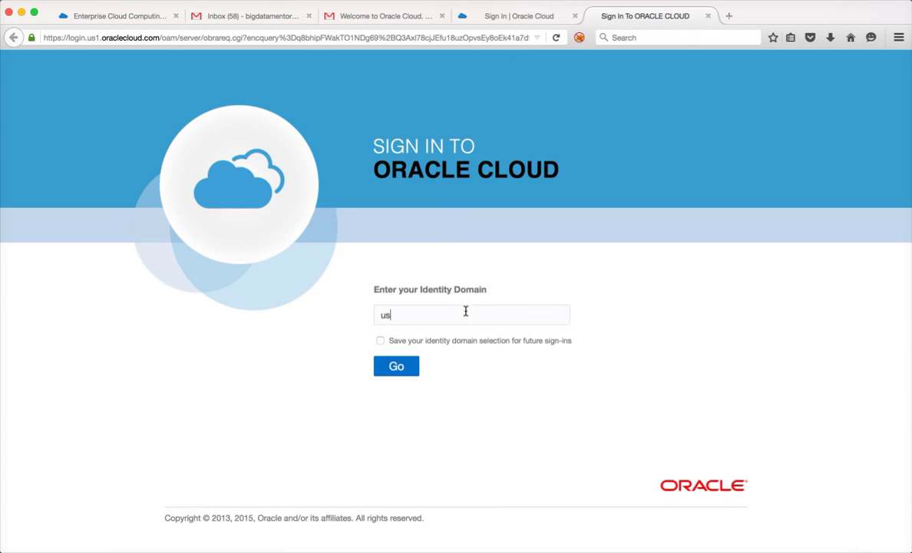
{"action": "left_click", "coordinate": [450, 318]}
{"action": "type", "text": "agsoft"}
{"action": "left_click", "coordinate": [380, 341]}
{"action": "left_click", "coordinate": [393, 367]}
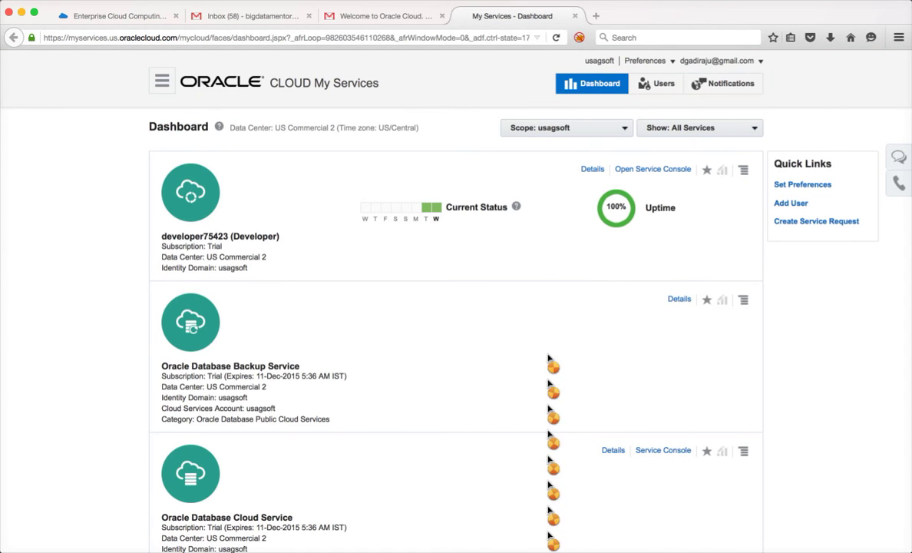
Open the service console of the Oracle Database Cloud Service from the dashboard
{"action": "scroll", "coordinate": [545, 356], "scroll_direction": "down", "scroll_amount": 3}
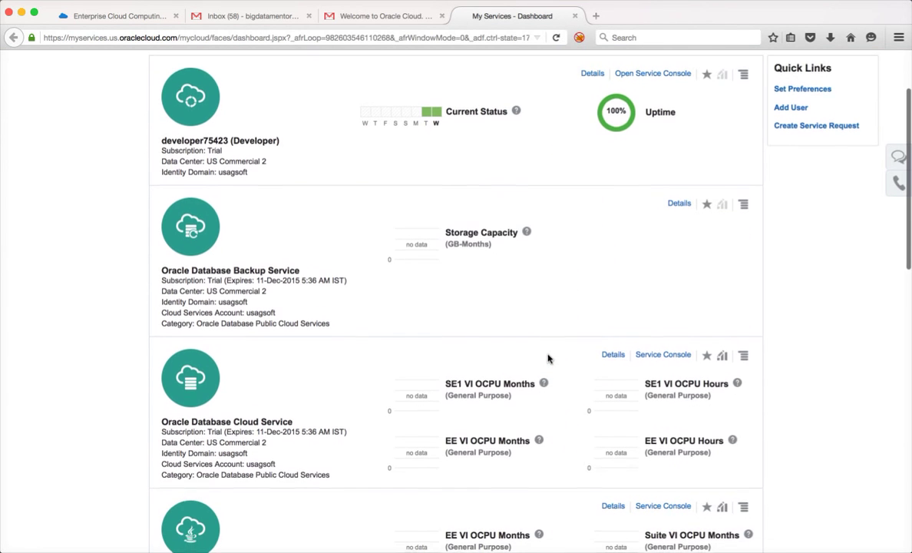
{"action": "left_click", "coordinate": [647, 358]}
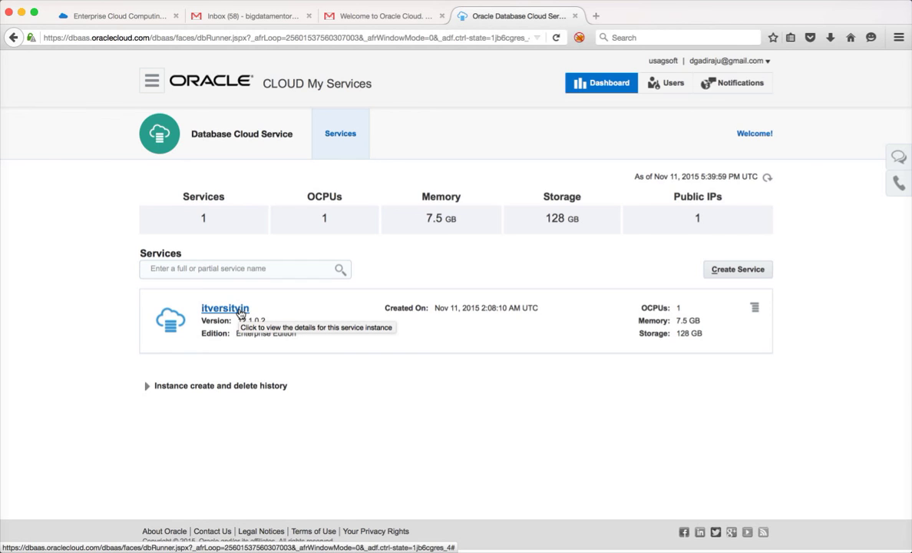
{"action": "left_click", "coordinate": [152, 80]}
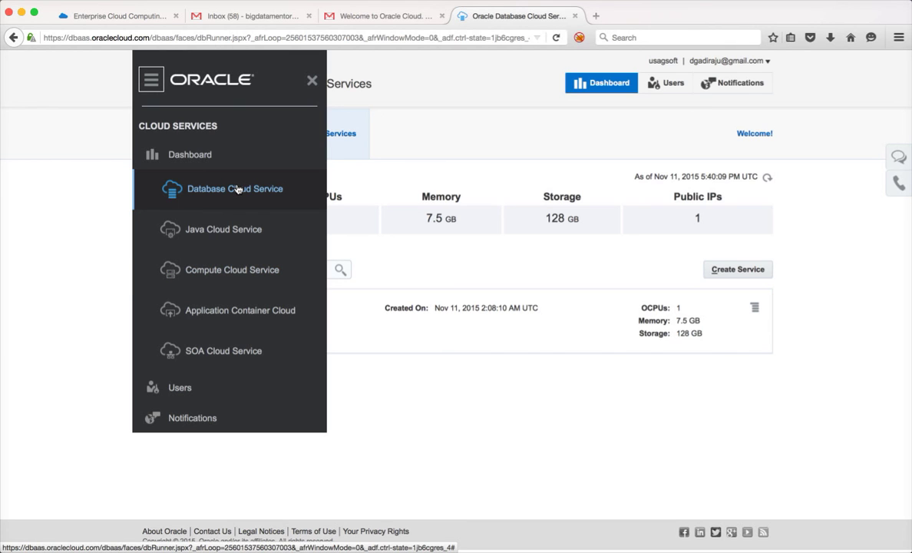
{"action": "left_click", "coordinate": [415, 370]}
{"action": "left_click", "coordinate": [372, 331]}
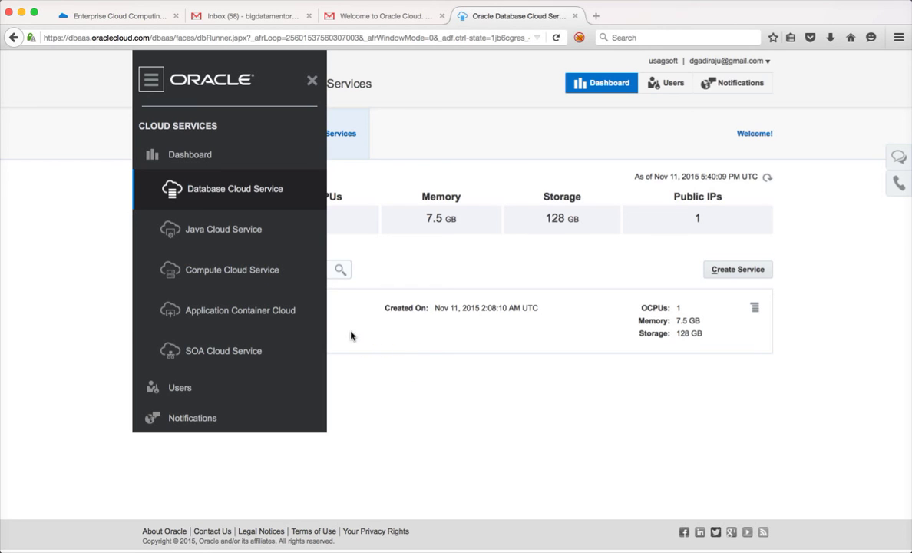
{"action": "left_click", "coordinate": [69, 318]}
{"action": "left_click", "coordinate": [310, 79]}
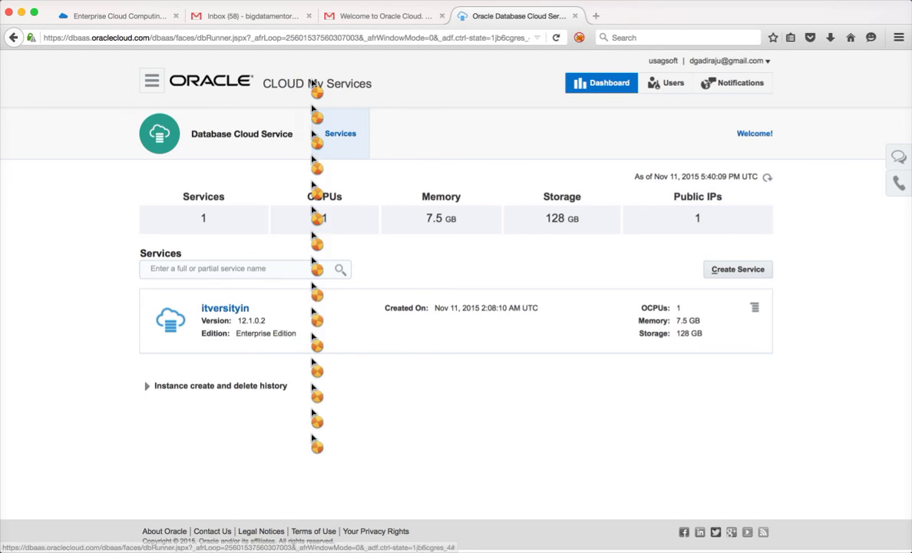
Open the details of the itversityin database service and highlight its node's public IP
{"action": "left_click", "coordinate": [219, 310]}
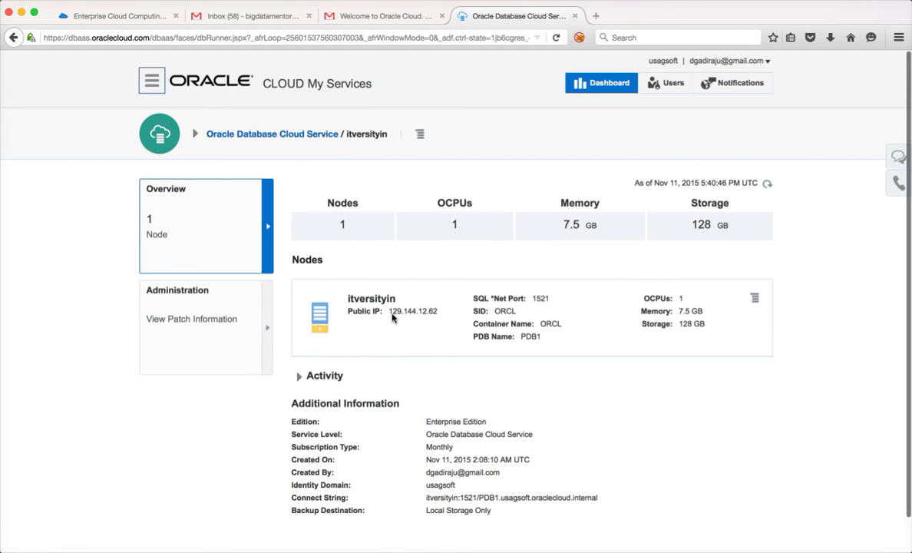
{"action": "left_click_drag", "start_coordinate": [389, 311], "coordinate": [436, 311]}
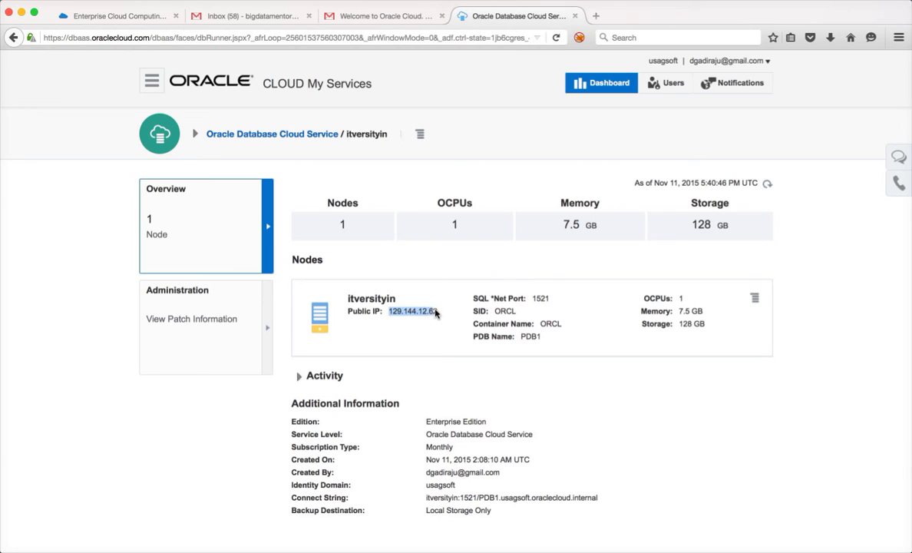
Open the itversityin db 1 instance in Compute Cloud Service and review its storage volumes, security lists and SSH public keys
{"action": "left_click", "coordinate": [151, 81]}
{"action": "left_click", "coordinate": [229, 271]}
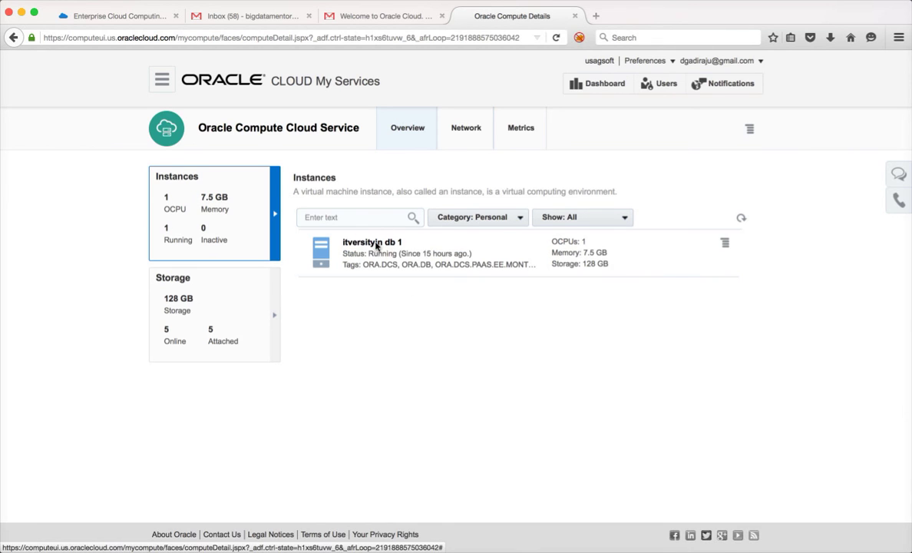
{"action": "left_click", "coordinate": [377, 244]}
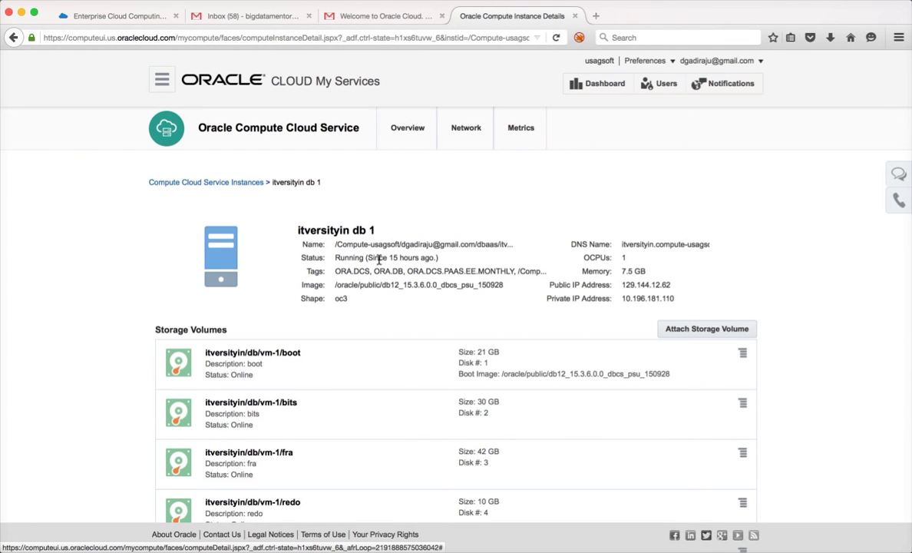
{"action": "scroll", "coordinate": [407, 311], "scroll_direction": "down", "scroll_amount": 3}
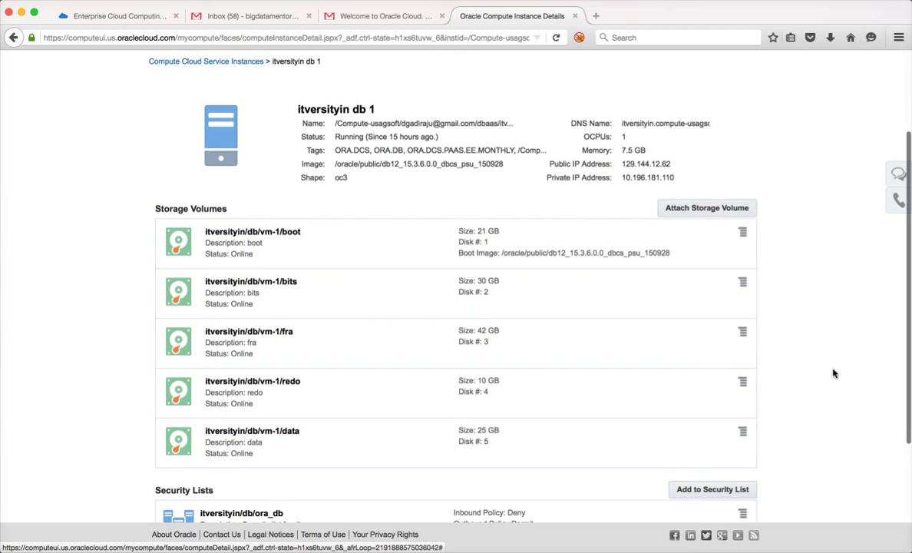
{"action": "scroll", "coordinate": [834, 373], "scroll_direction": "down", "scroll_amount": 3}
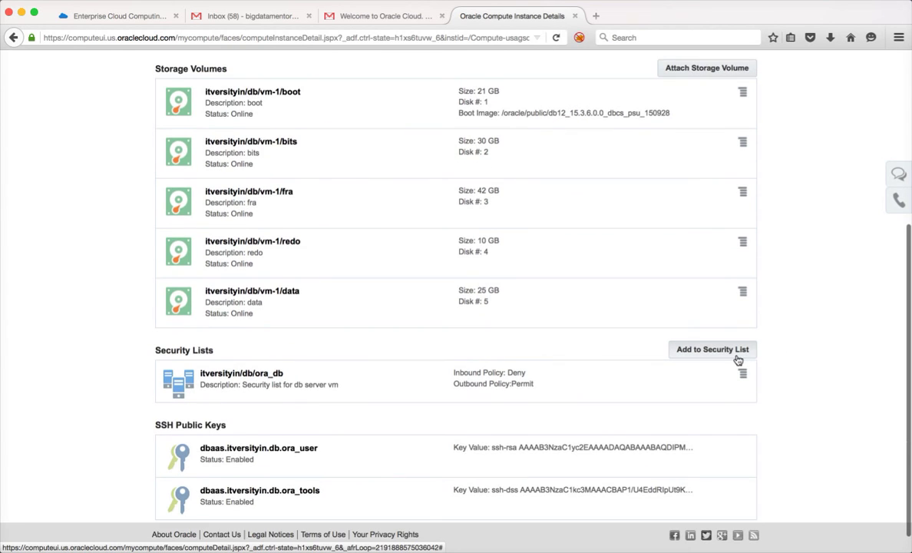
{"action": "scroll", "coordinate": [785, 418], "scroll_direction": "down", "scroll_amount": 1}
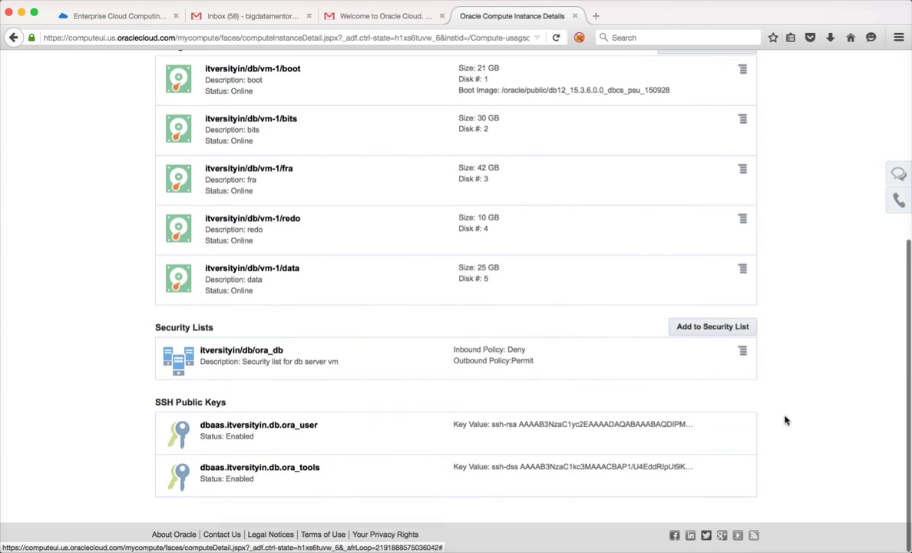
{"action": "scroll", "coordinate": [784, 420], "scroll_direction": "up", "scroll_amount": 6}
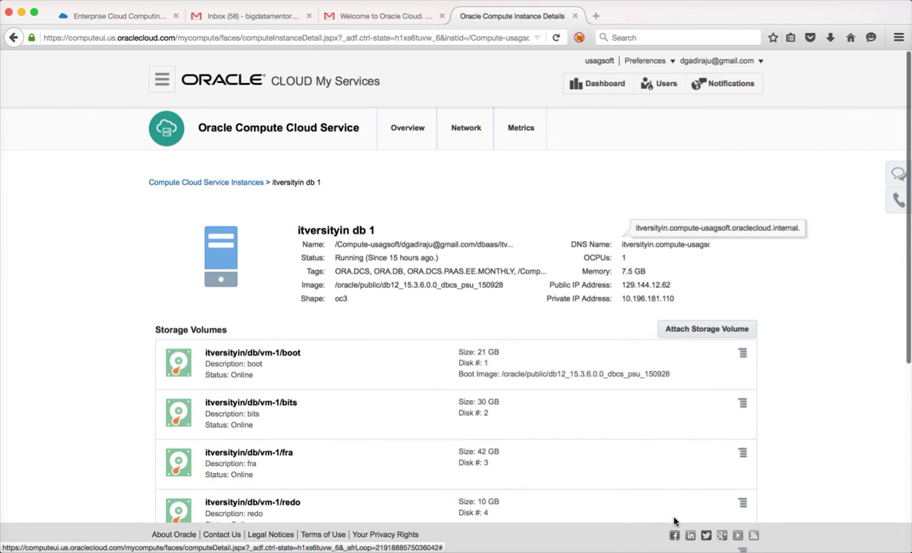
Bring up SQL Developer, followed by the Terminal window with the SSH session
{"action": "mouse_move", "coordinate": [647, 549]}
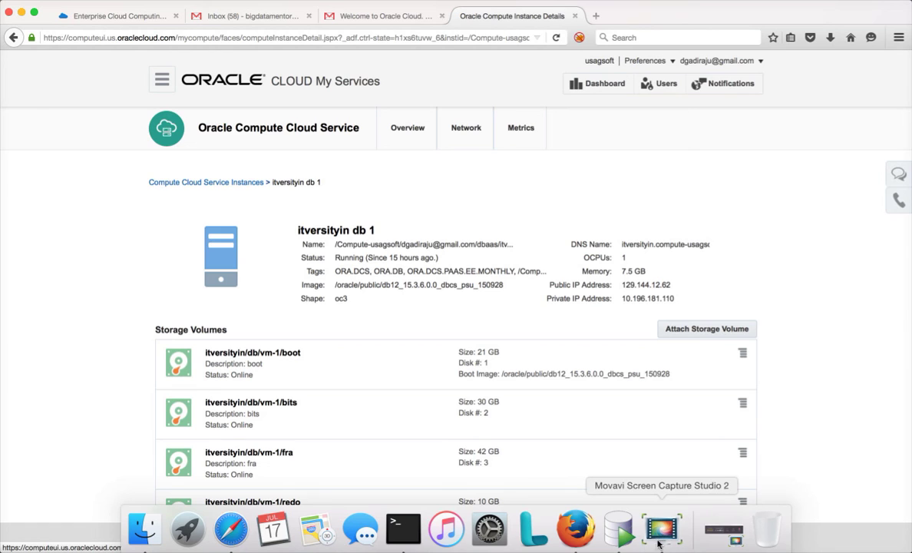
{"action": "left_click", "coordinate": [620, 529]}
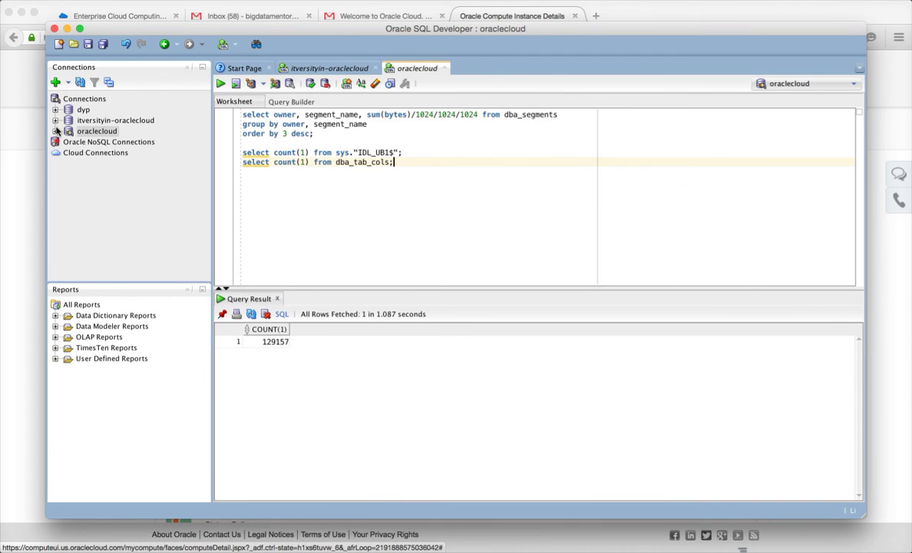
{"action": "mouse_move", "coordinate": [488, 530]}
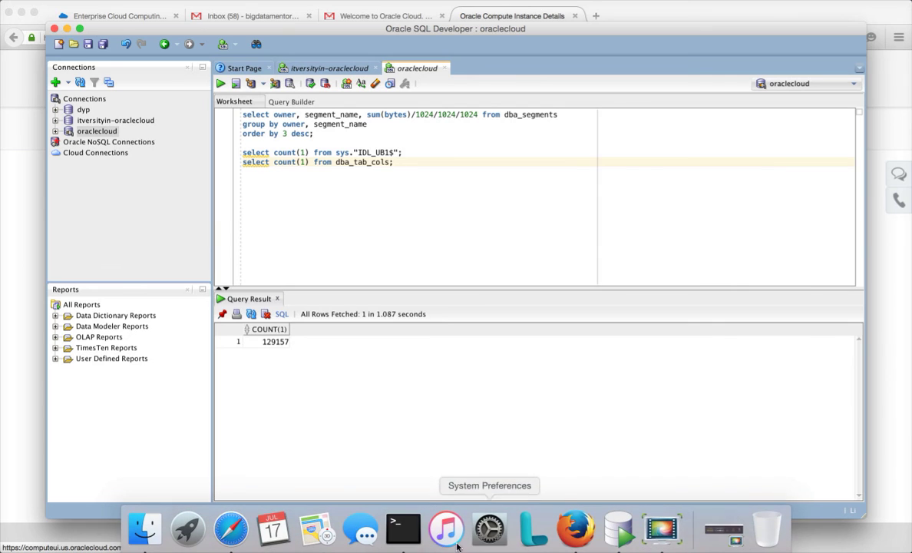
{"action": "left_click", "coordinate": [406, 530]}
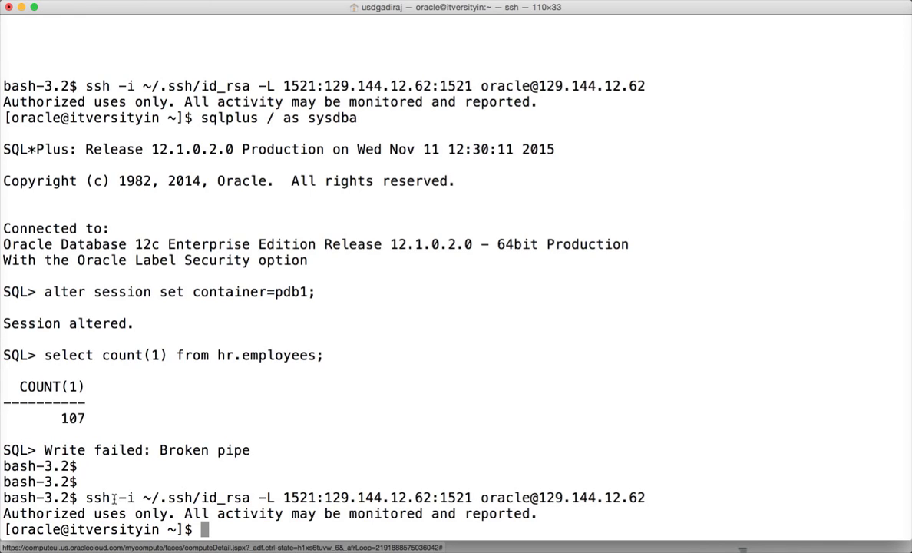
Highlight the key file, the -L option, the local port 1521 and the forwarded host address in the latest ssh command
{"action": "left_click_drag", "start_coordinate": [143, 498], "coordinate": [251, 498]}
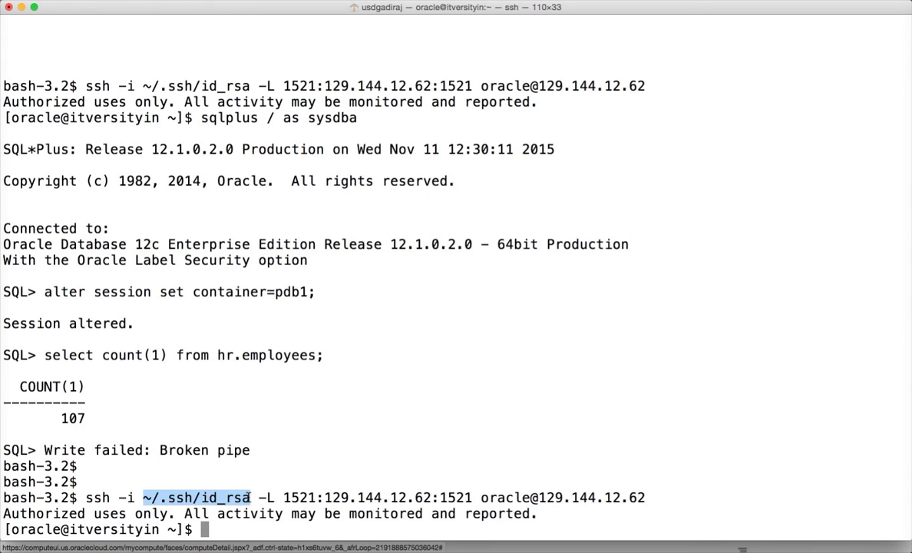
{"action": "left_click", "coordinate": [264, 498]}
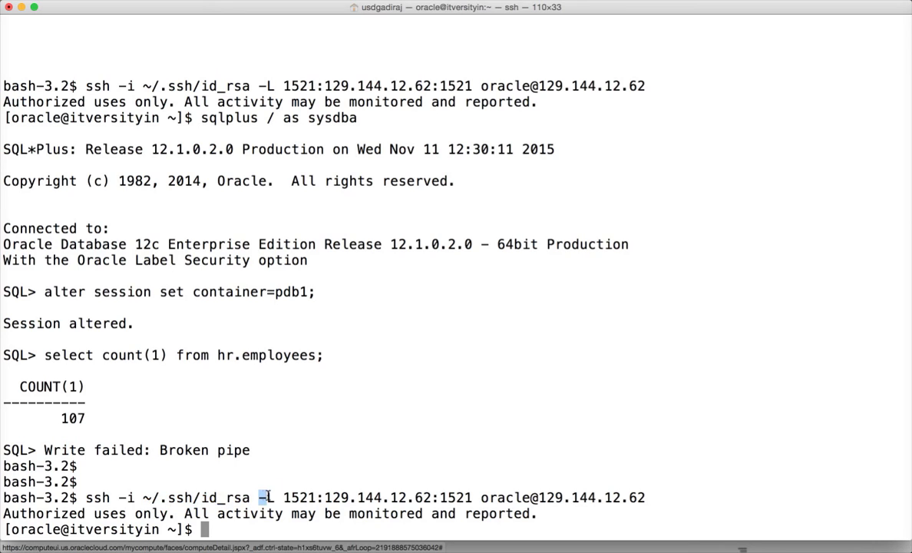
{"action": "double_click", "coordinate": [295, 497]}
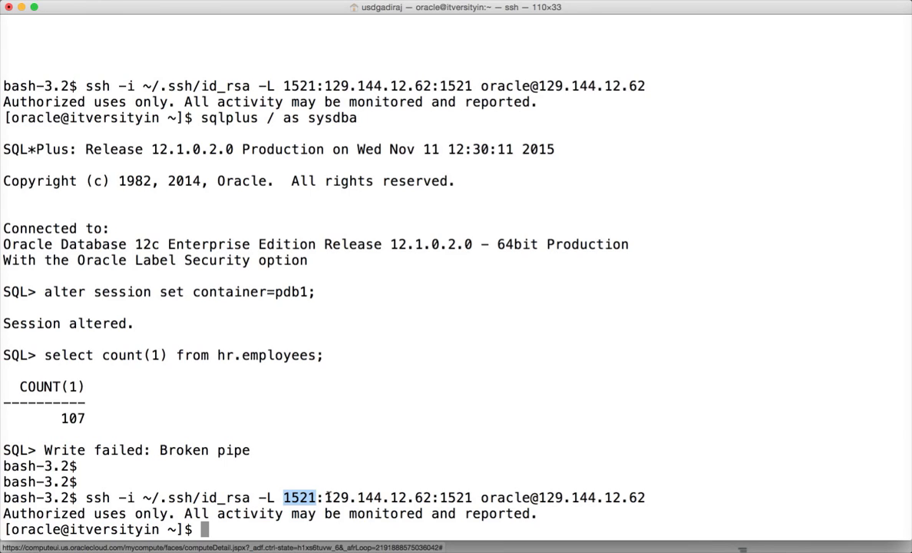
{"action": "left_click_drag", "start_coordinate": [328, 498], "coordinate": [434, 497]}
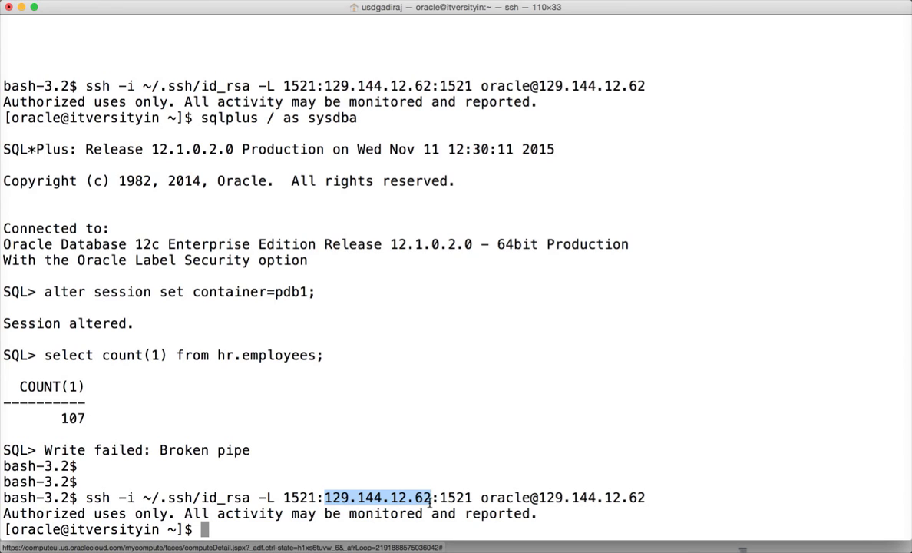
Switch to Firefox and highlight the compute instance's public IP address
{"action": "key", "text": "super+Tab"}
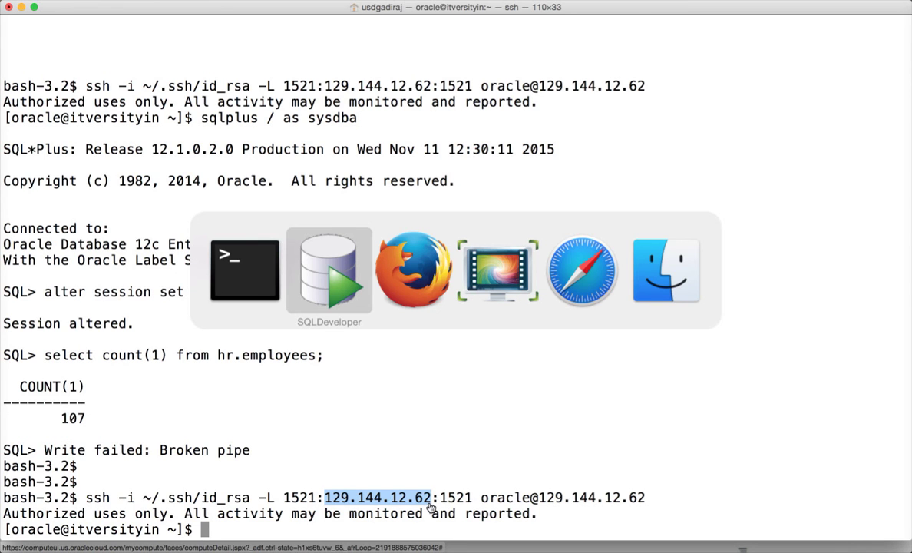
{"action": "key", "text": "super+Tab"}
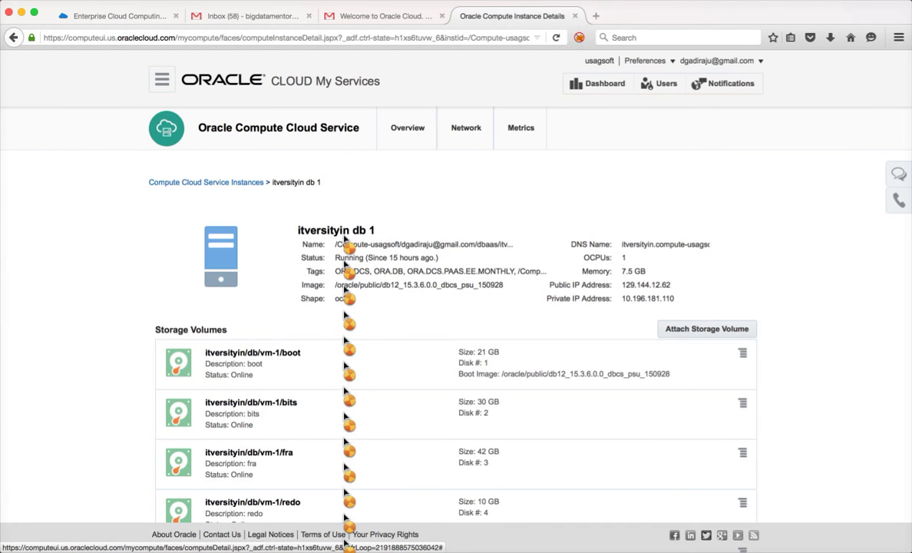
{"action": "double_click", "coordinate": [642, 286]}
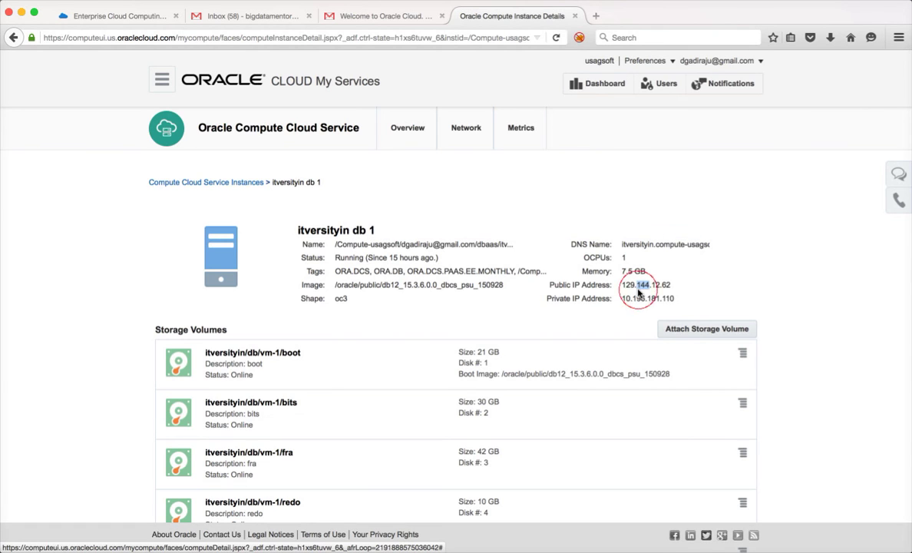
{"action": "triple_click", "coordinate": [638, 290]}
Return to Terminal and highlight the remote port 1521 in the latest ssh command
{"action": "key", "text": "super+Tab"}
{"action": "double_click", "coordinate": [457, 496]}
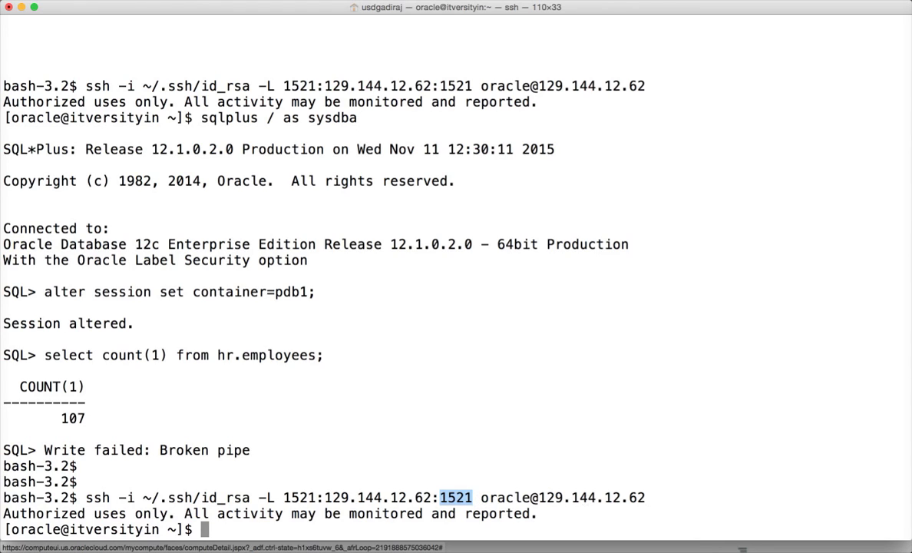
{"action": "left_click", "coordinate": [423, 461]}
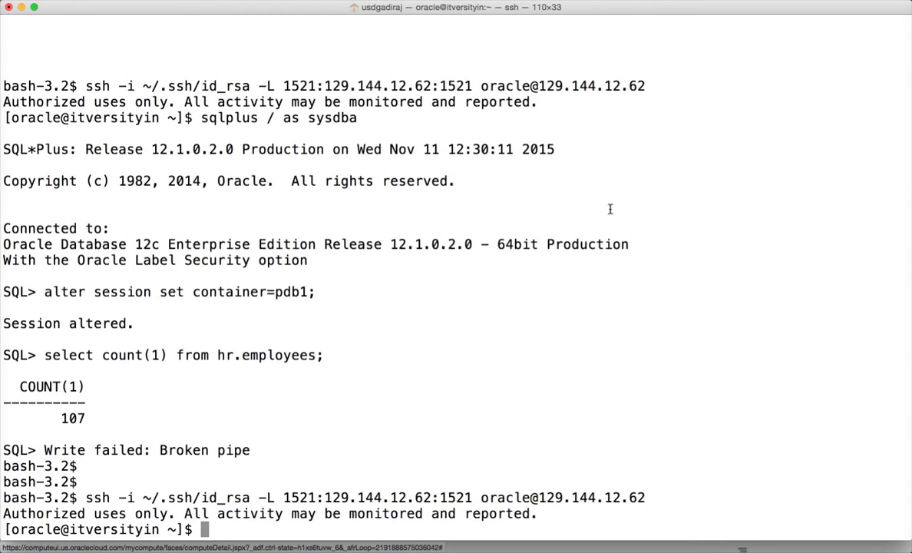
Switch to SQL Developer, open the itversityin-oraclecloud connection's properties, and highlight its port
{"action": "mouse_move", "coordinate": [631, 547]}
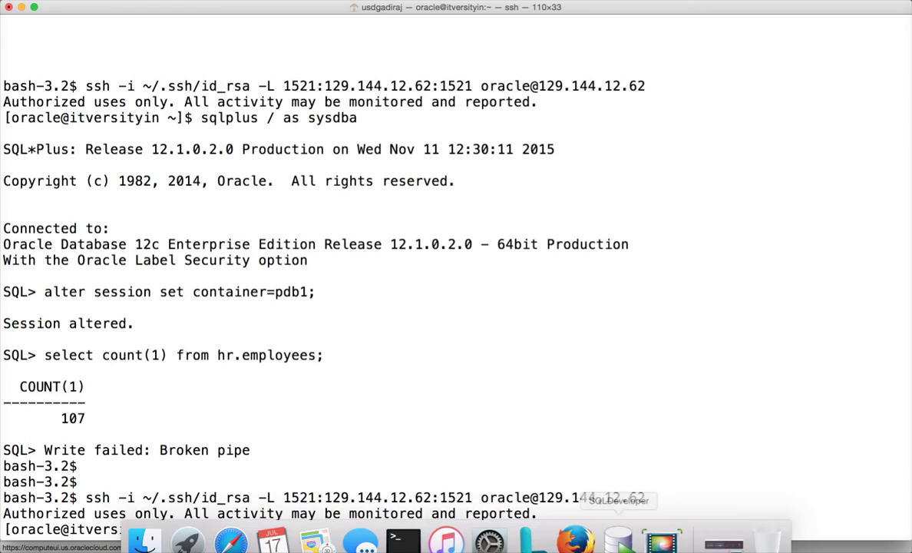
{"action": "left_click", "coordinate": [619, 530]}
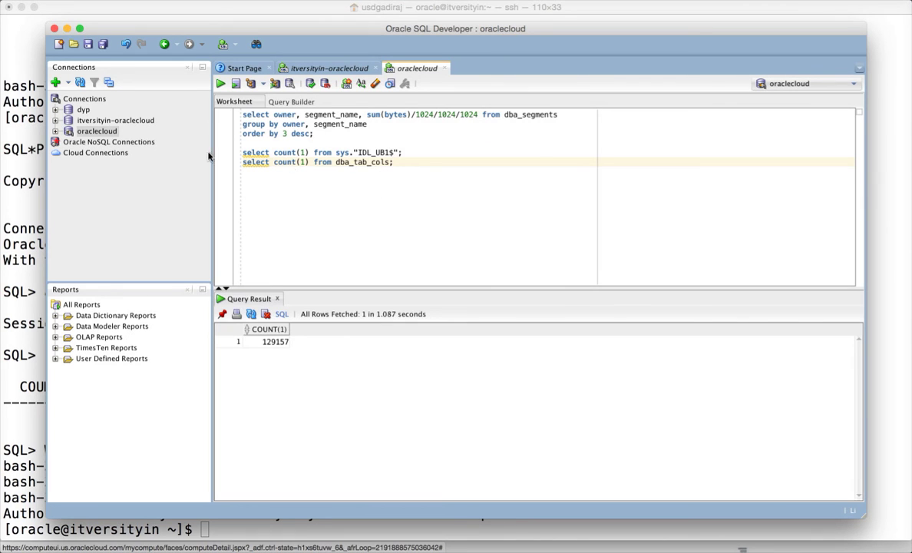
{"action": "right_click", "coordinate": [103, 122]}
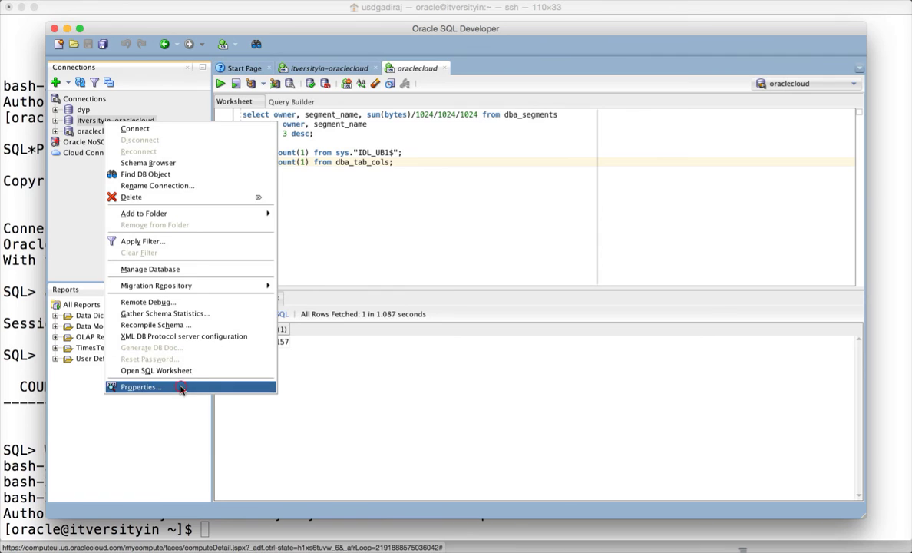
{"action": "left_click", "coordinate": [154, 387]}
{"action": "double_click", "coordinate": [498, 281]}
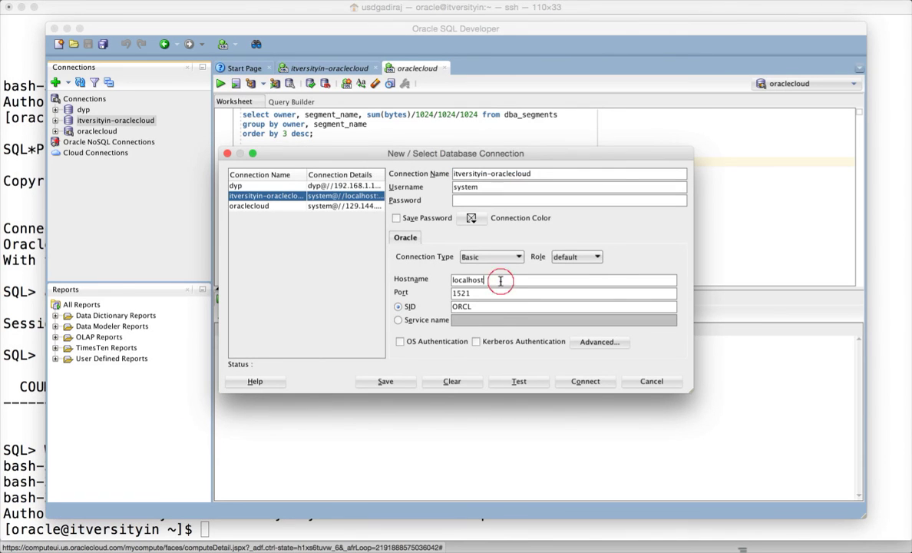
{"action": "double_click", "coordinate": [486, 293]}
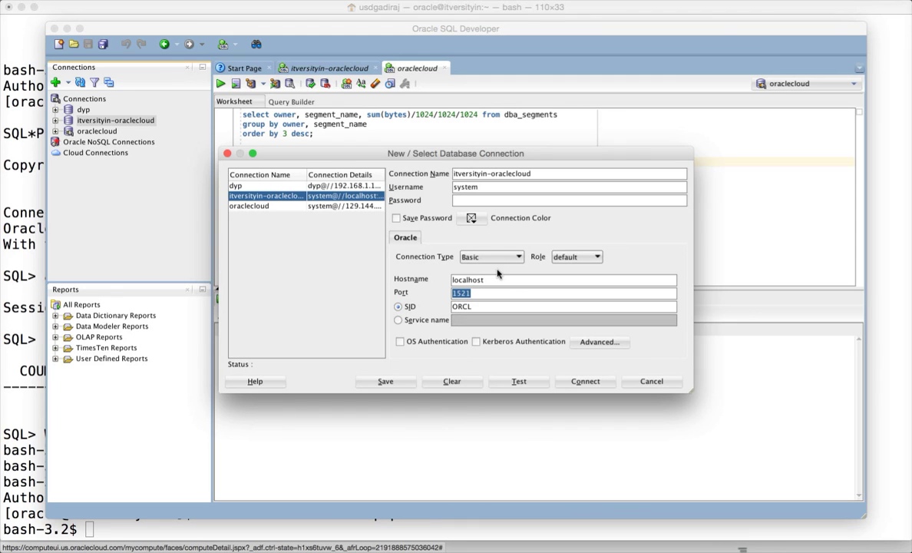
Switch to Firefox, display the compute service's network security rules and highlight the itversityin/db/ora_p2_dblistener rule's name
{"action": "key", "text": "super+Tab"}
{"action": "key", "text": "super+Tab"}
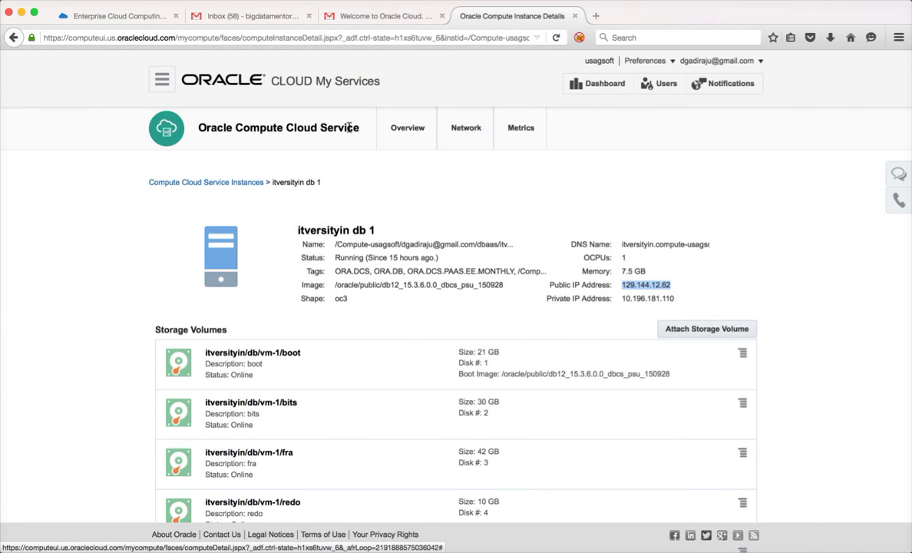
{"action": "left_click", "coordinate": [470, 130]}
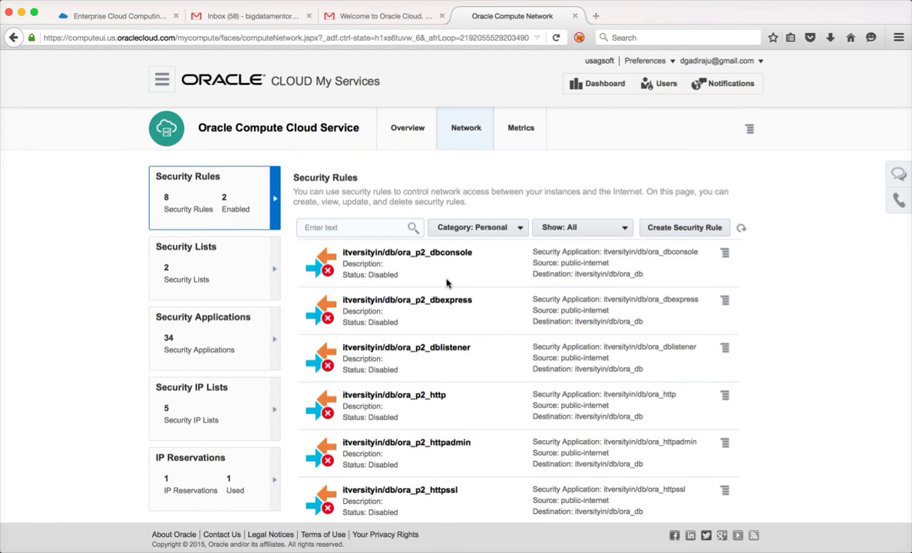
{"action": "scroll", "coordinate": [447, 283], "scroll_direction": "down", "scroll_amount": 1}
{"action": "scroll", "coordinate": [447, 283], "scroll_direction": "down", "scroll_amount": 4}
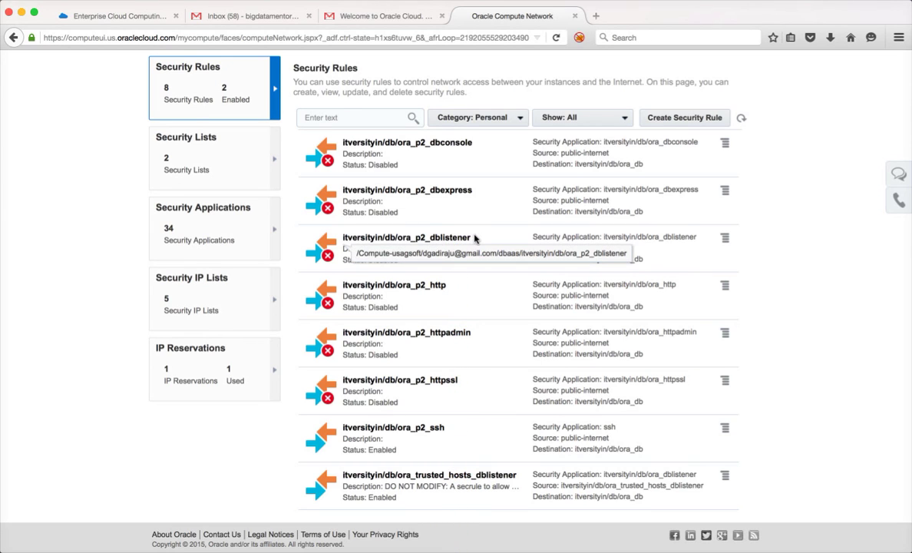
{"action": "left_click_drag", "start_coordinate": [474, 238], "coordinate": [340, 236]}
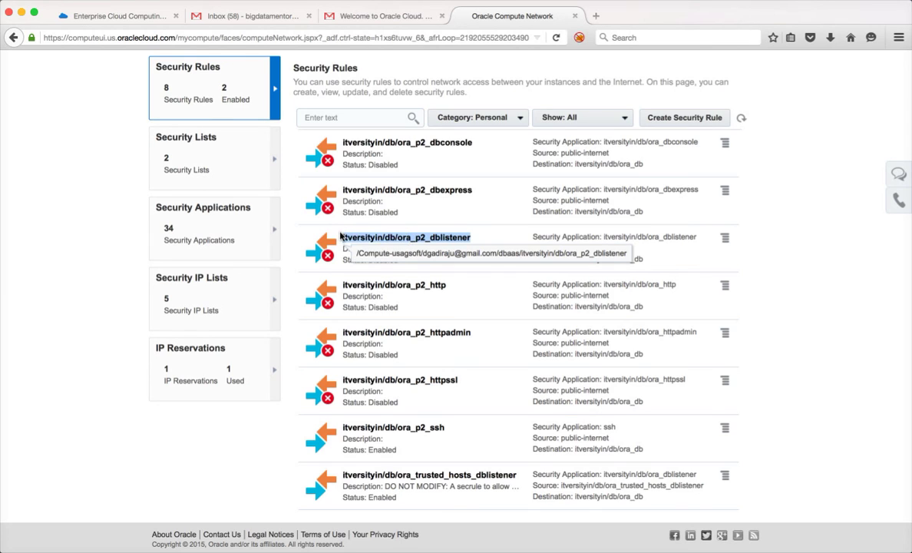
{"action": "left_click", "coordinate": [681, 124]}
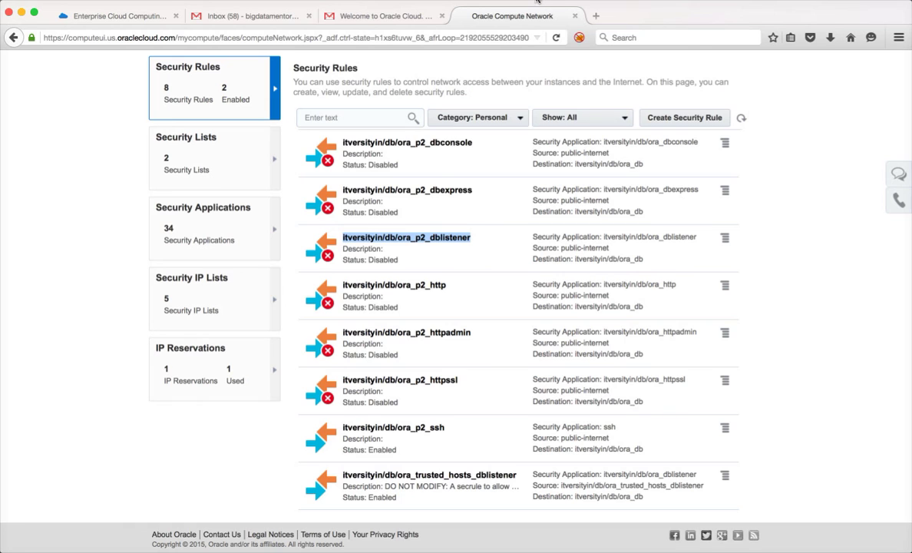
Update the itversityin/db/ora_p2_dblistener security rule, setting its status to Enabled
{"action": "left_click", "coordinate": [724, 240]}
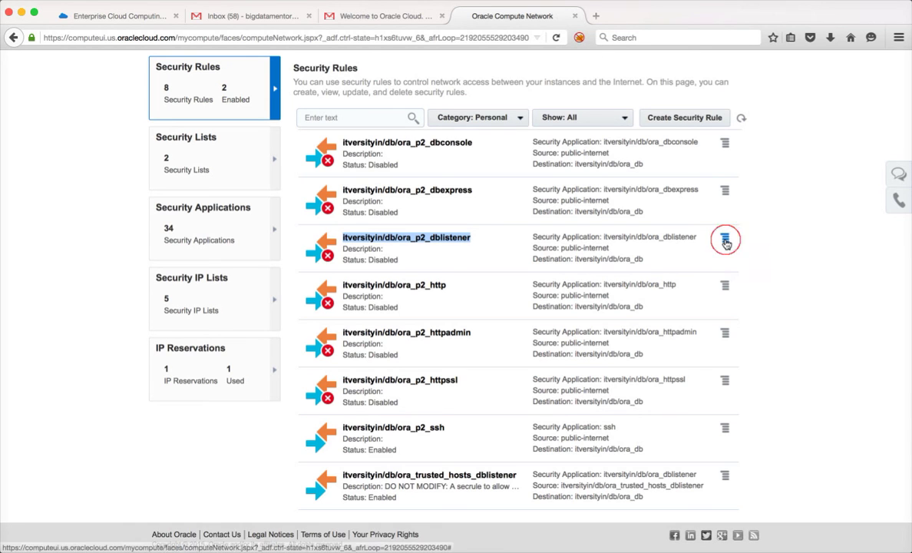
{"action": "left_click", "coordinate": [734, 253]}
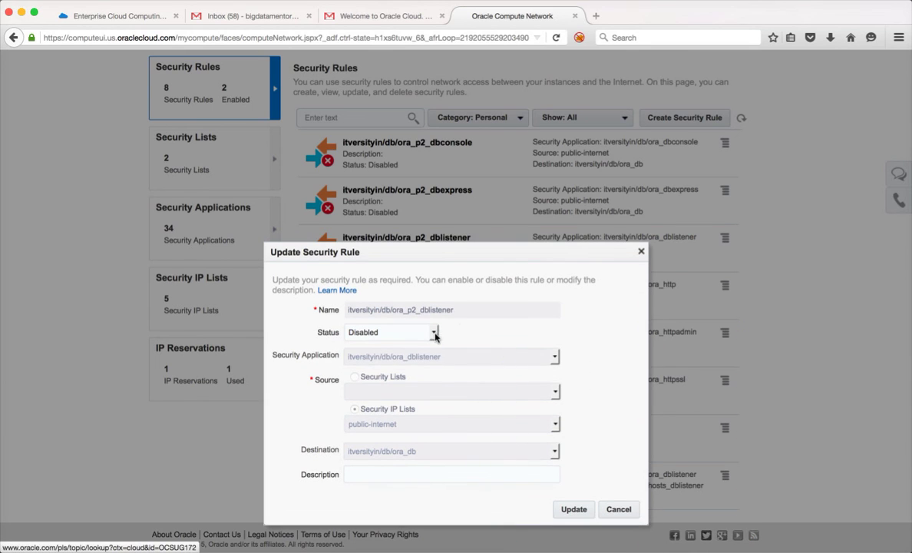
{"action": "left_click", "coordinate": [434, 332]}
{"action": "left_click", "coordinate": [426, 346]}
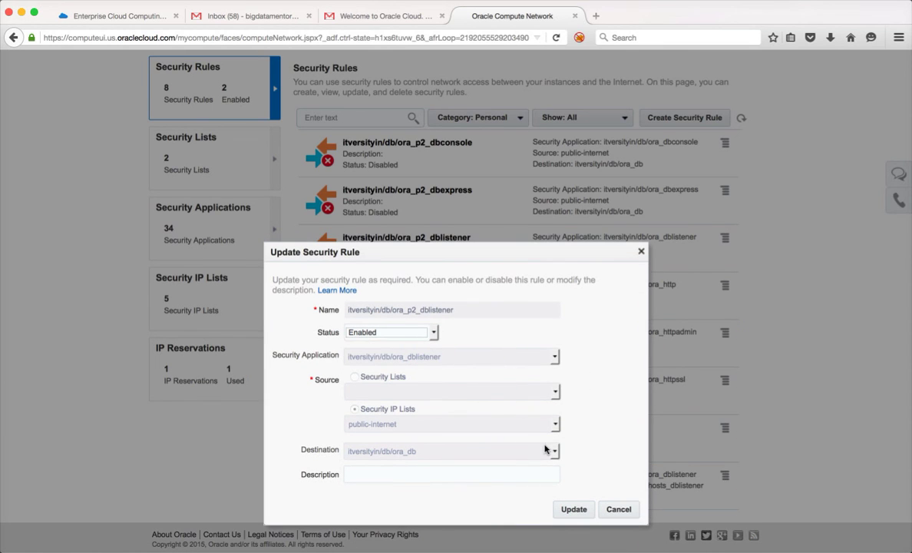
{"action": "left_click", "coordinate": [578, 513]}
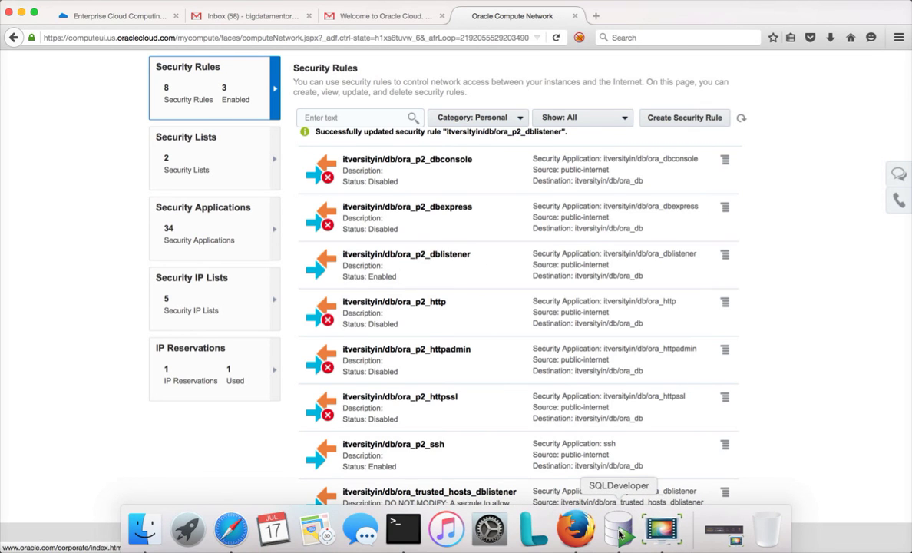
Switch to SQL Developer and select the hostname of the itversityin-oraclecloud connection for replacement
{"action": "left_click", "coordinate": [626, 528]}
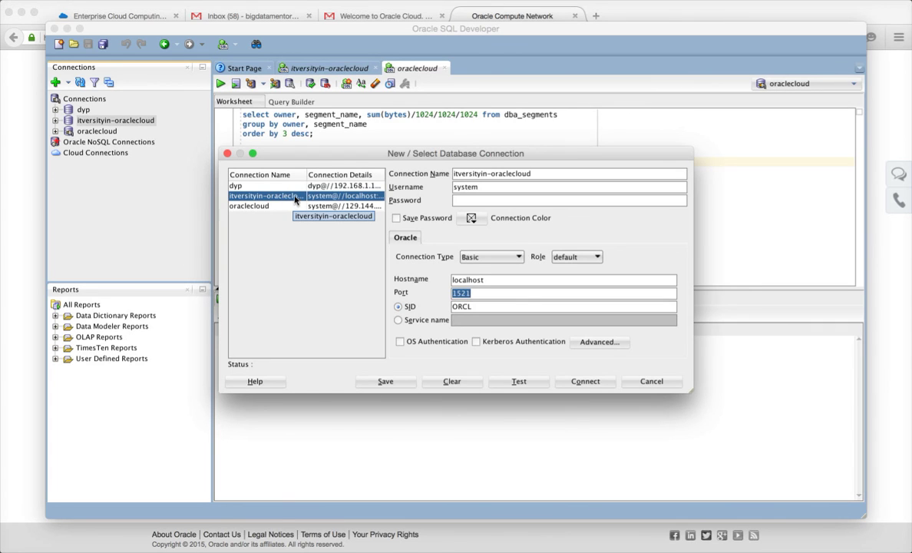
{"action": "double_click", "coordinate": [488, 280]}
{"action": "key", "text": "super+Tab"}
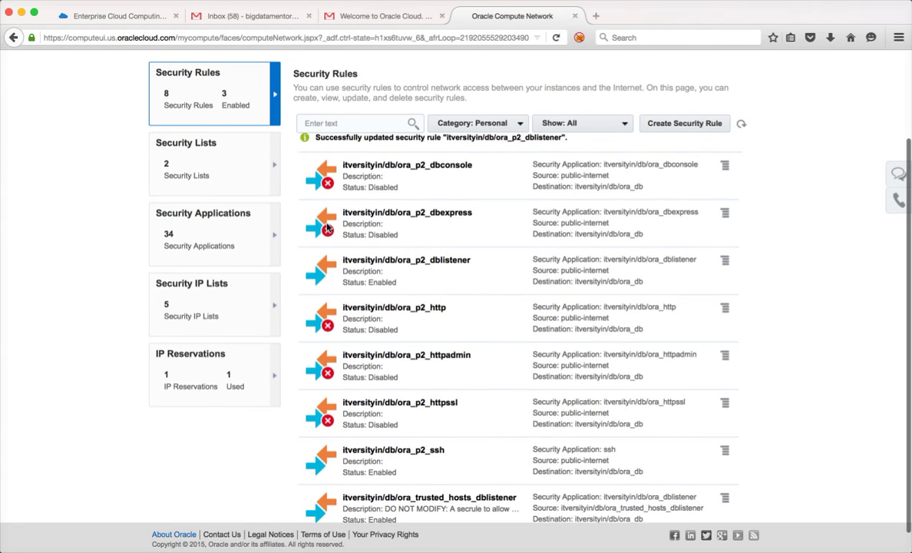
In Firefox, display the details of the itversityin db 1 compute instance and copy its public IP address
{"action": "scroll", "coordinate": [315, 147], "scroll_direction": "up", "scroll_amount": 3}
{"action": "left_click", "coordinate": [379, 144]}
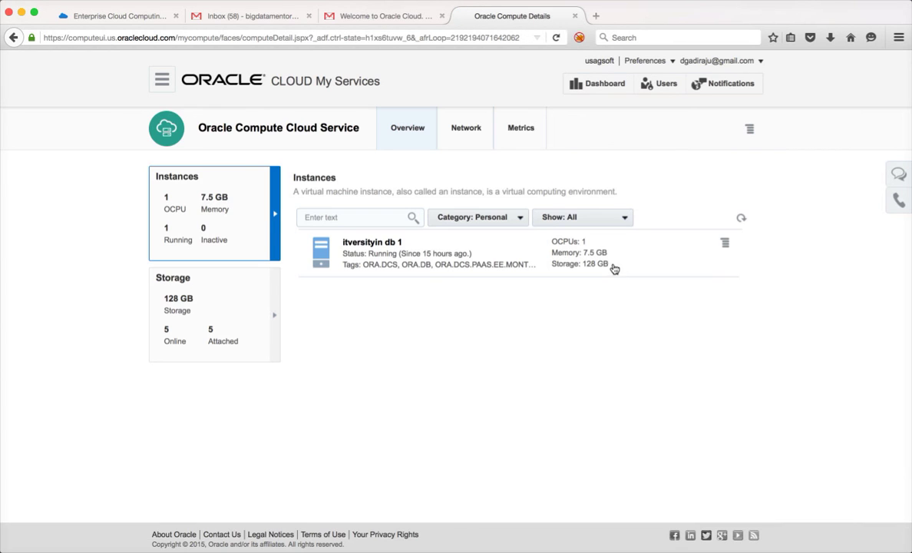
{"action": "left_click", "coordinate": [369, 243]}
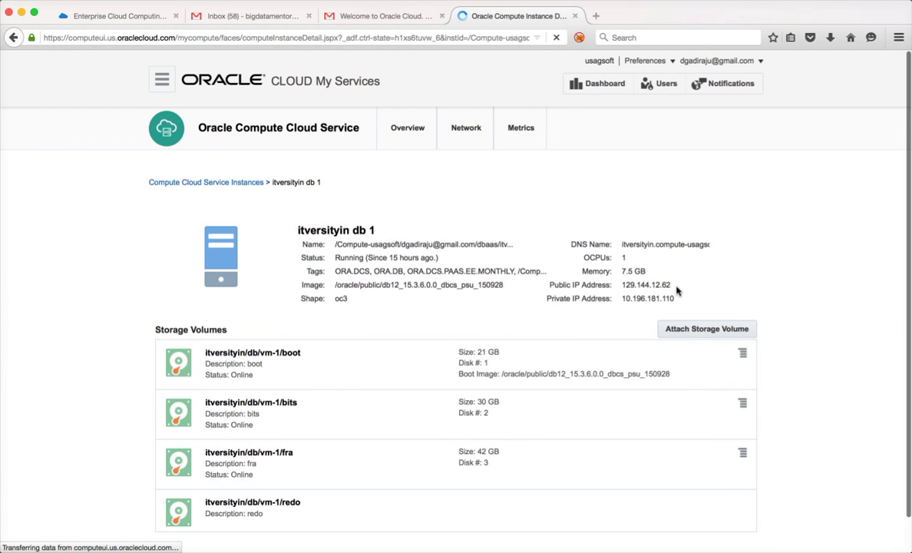
{"action": "left_click_drag", "start_coordinate": [677, 285], "coordinate": [624, 284]}
{"action": "key", "text": "super+c"}
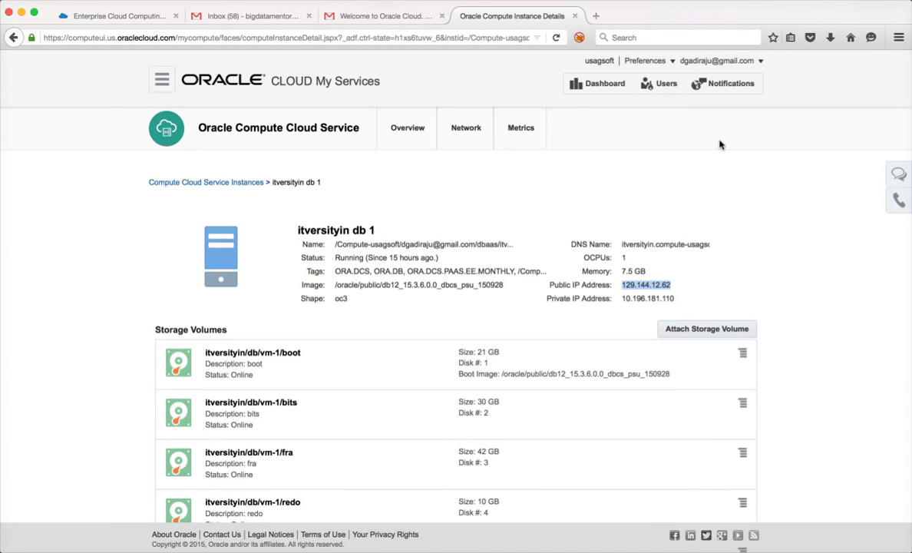
In SQL Developer, set the connection's hostname to 129.144.12.62, enter the account password, save the connection and enable Save Password
{"action": "key", "text": "super+Tab"}
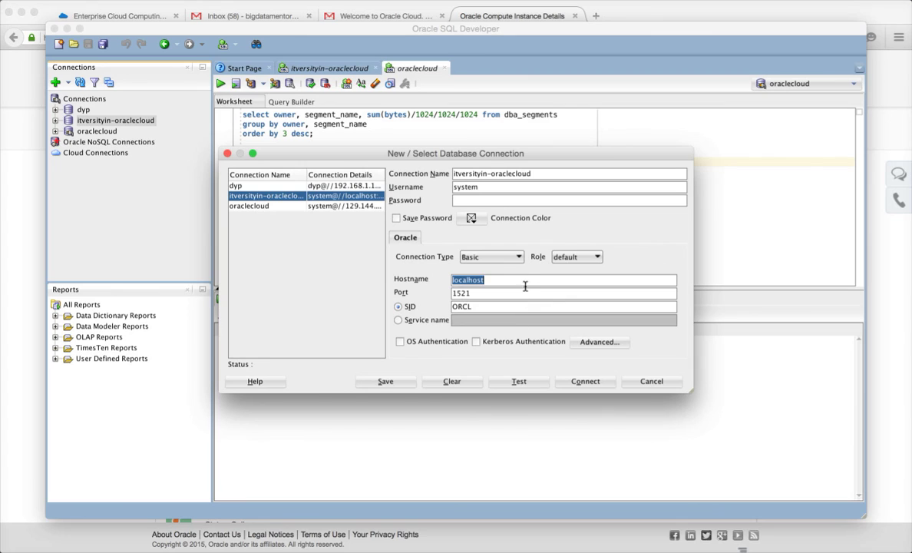
{"action": "key", "text": "super+v"}
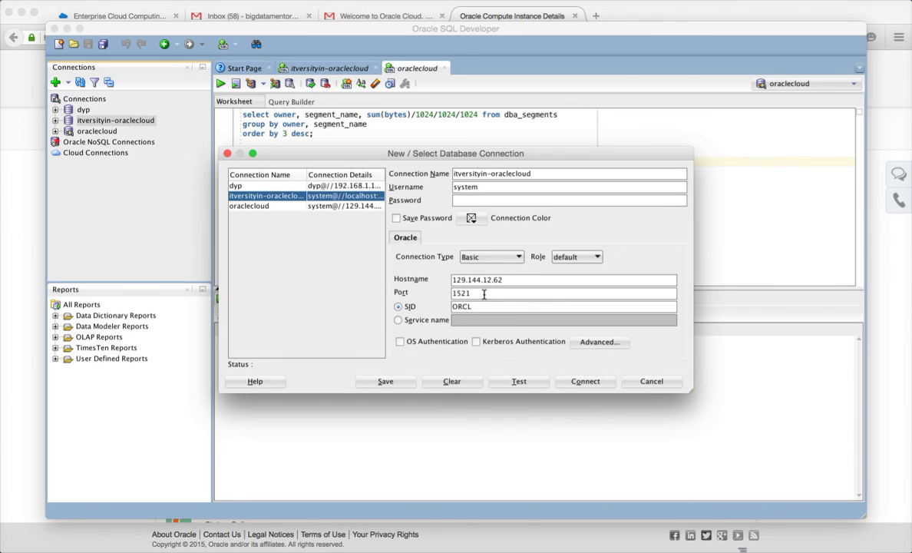
{"action": "left_click", "coordinate": [505, 202]}
{"action": "left_click", "coordinate": [386, 382]}
{"action": "left_click", "coordinate": [396, 219]}
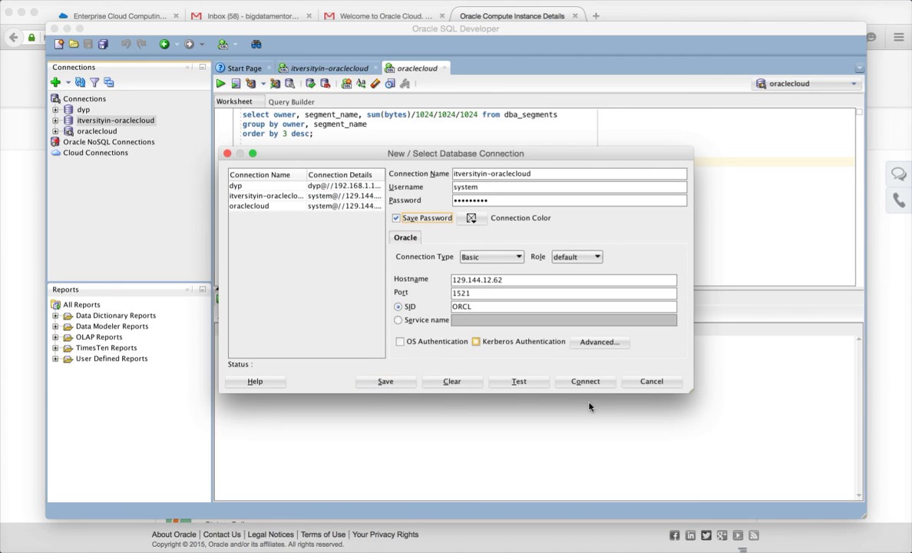
Test the itversityin-oraclecloud connection and connect to it with a new SQL worksheet
{"action": "left_click", "coordinate": [529, 384]}
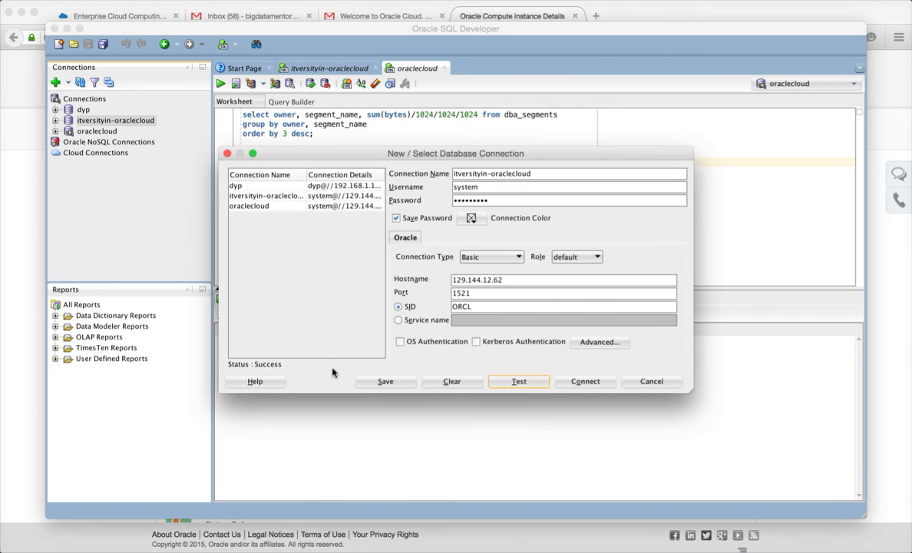
{"action": "left_click", "coordinate": [581, 384]}
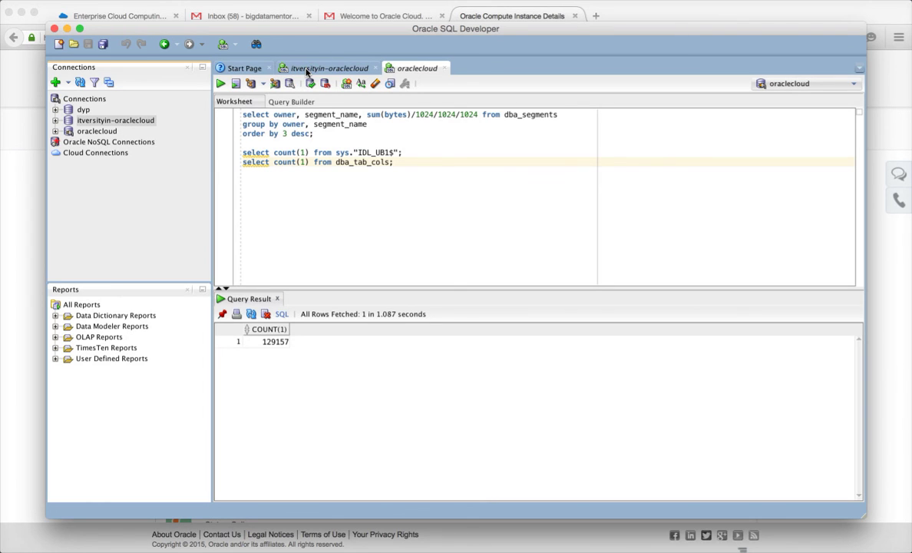
{"action": "key", "text": "ctrl+shift+n"}
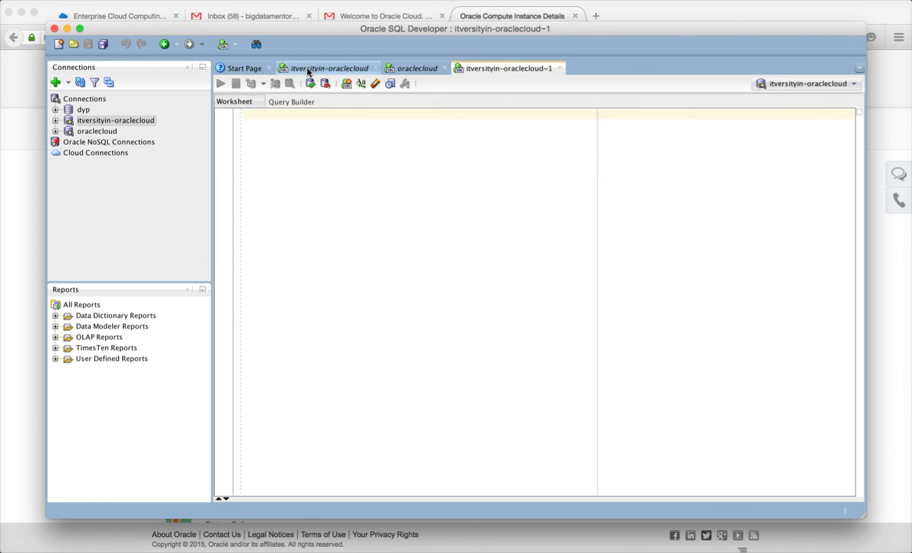
Close the old itversityin-oraclecloud worksheet without saving its changes
{"action": "left_click", "coordinate": [520, 67]}
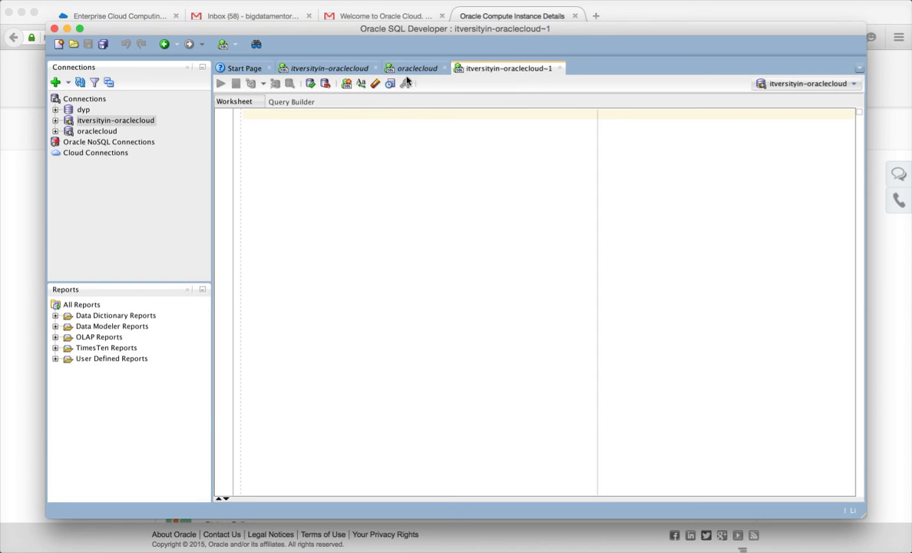
{"action": "left_click", "coordinate": [378, 68]}
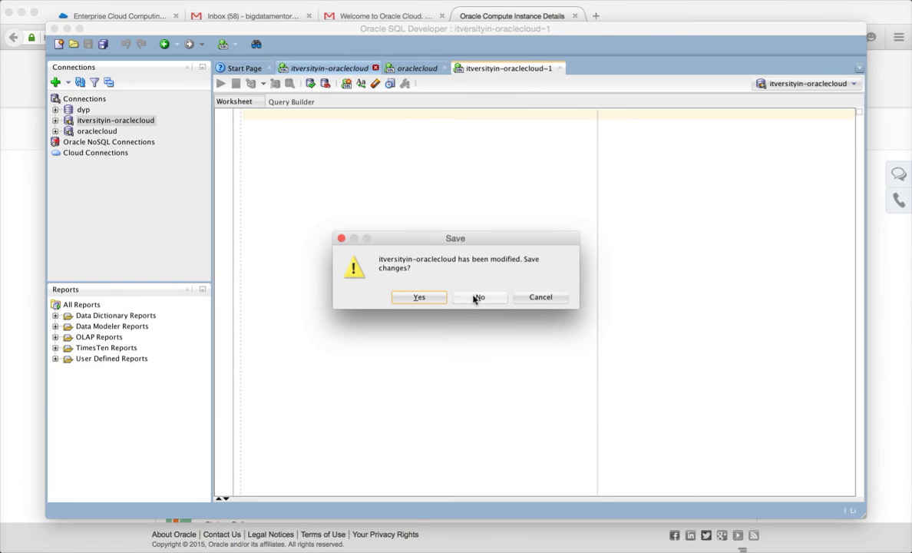
{"action": "left_click", "coordinate": [475, 298]}
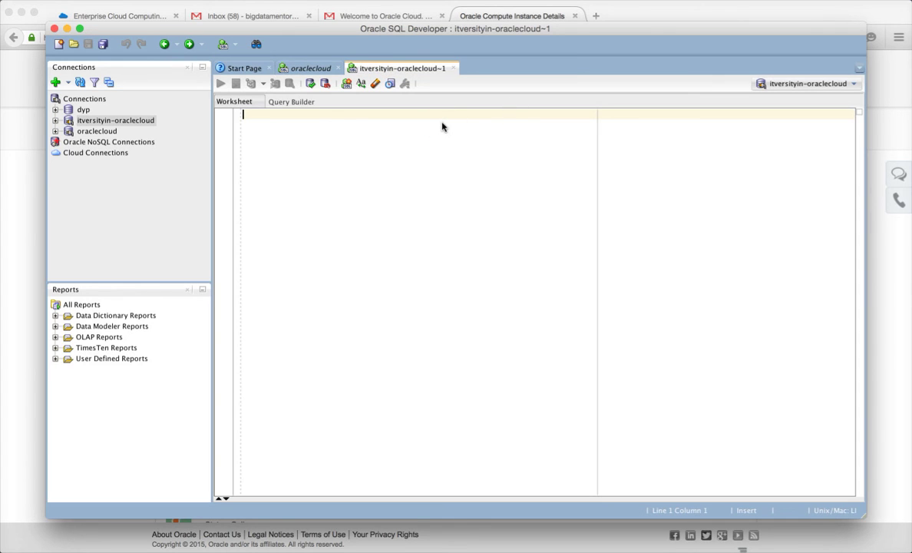
Write and run "alter session set container=pdb1;" in the new worksheet
{"action": "type", "text": "alter sess"}
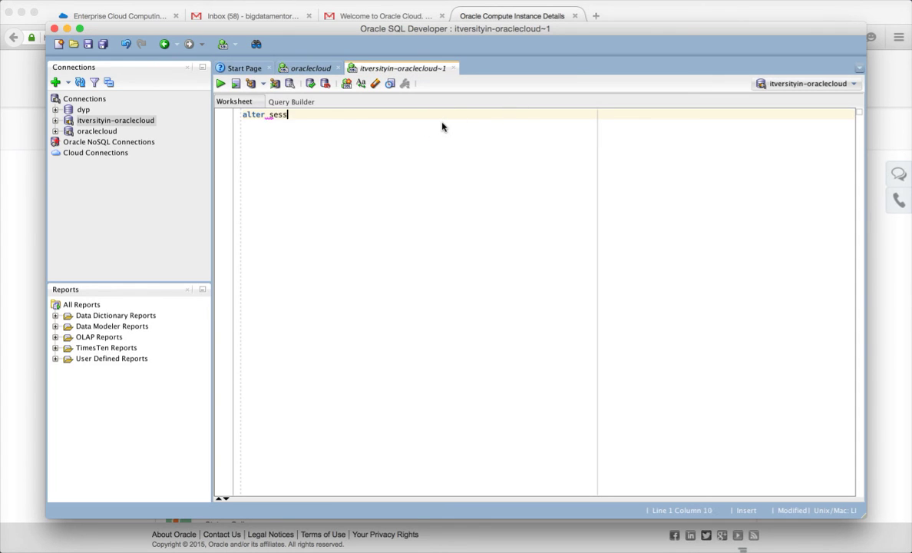
{"action": "type", "text": "ion set container=pdb1;"}
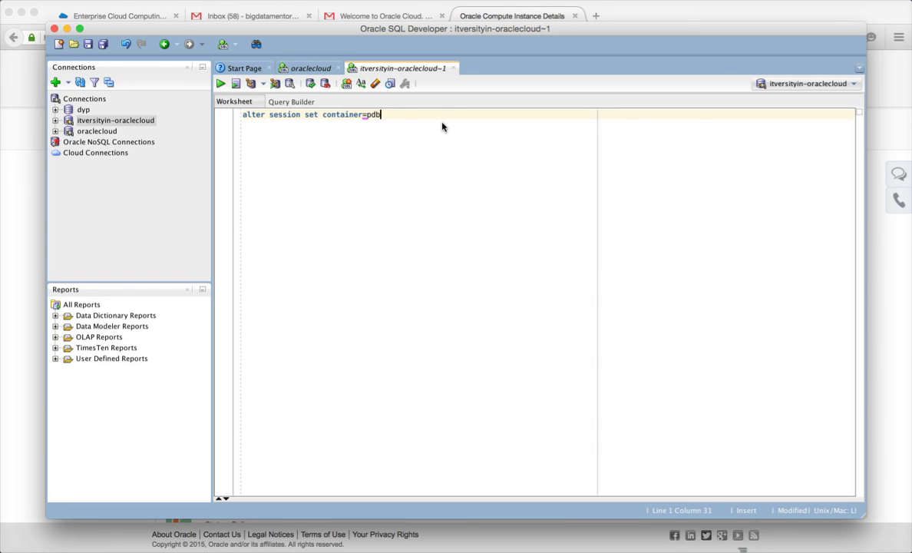
{"action": "left_click", "coordinate": [220, 83]}
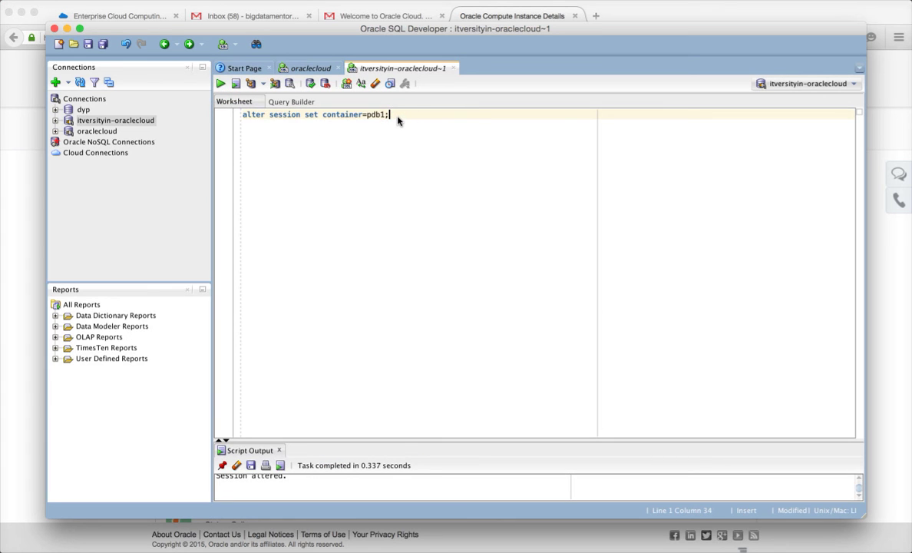
Add and run "select count(1) from hr.employees;" on the second line of the worksheet, and return to Firefox
{"action": "key", "text": "Return"}
{"action": "type", "text": "select "}
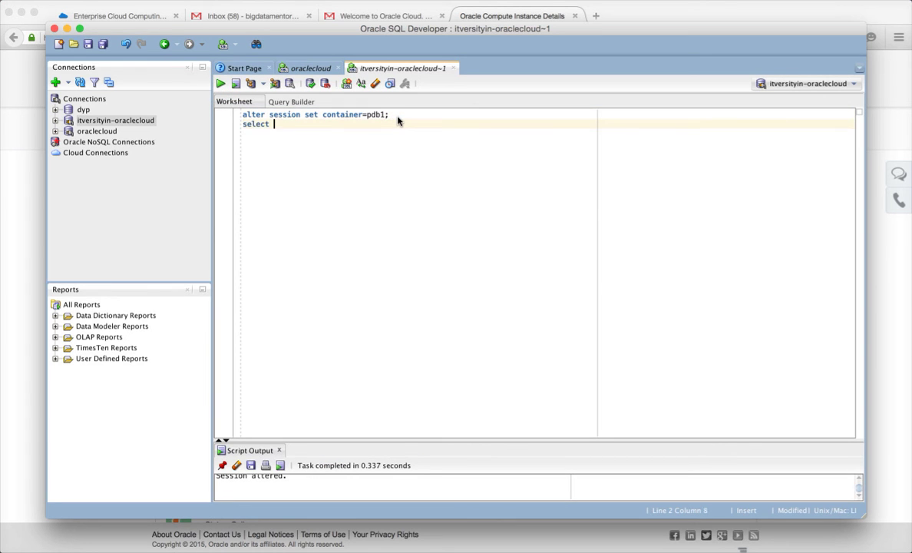
{"action": "type", "text": "count(1) from hr.empl"}
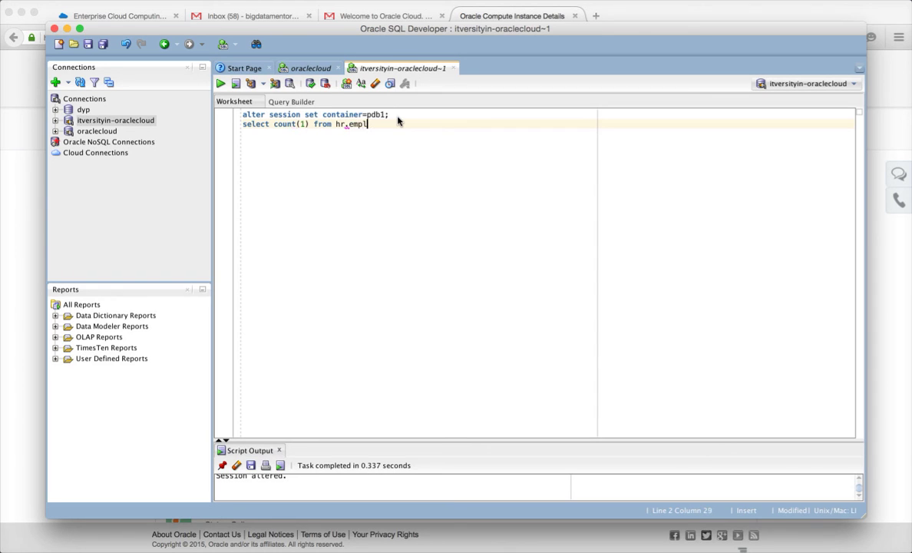
{"action": "type", "text": "oyees;"}
{"action": "left_click", "coordinate": [220, 86]}
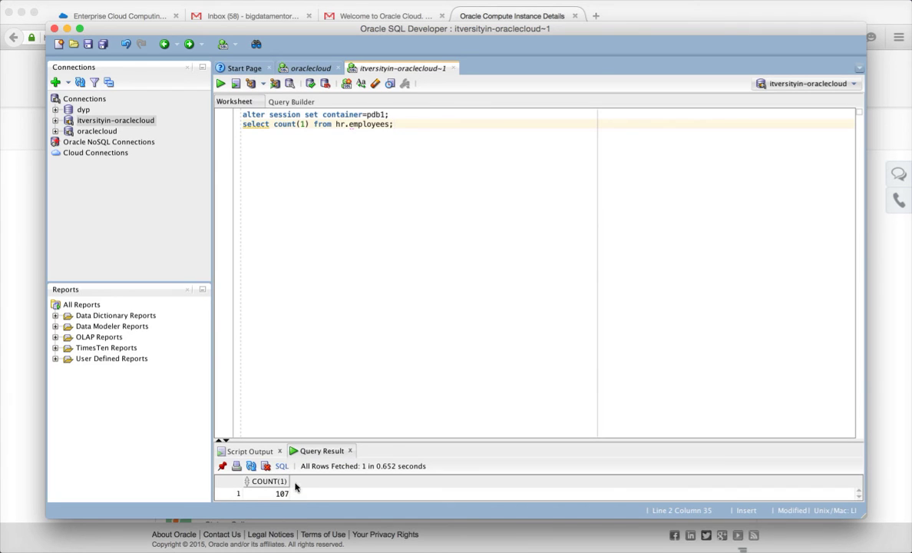
{"action": "key", "text": "super+Tab"}
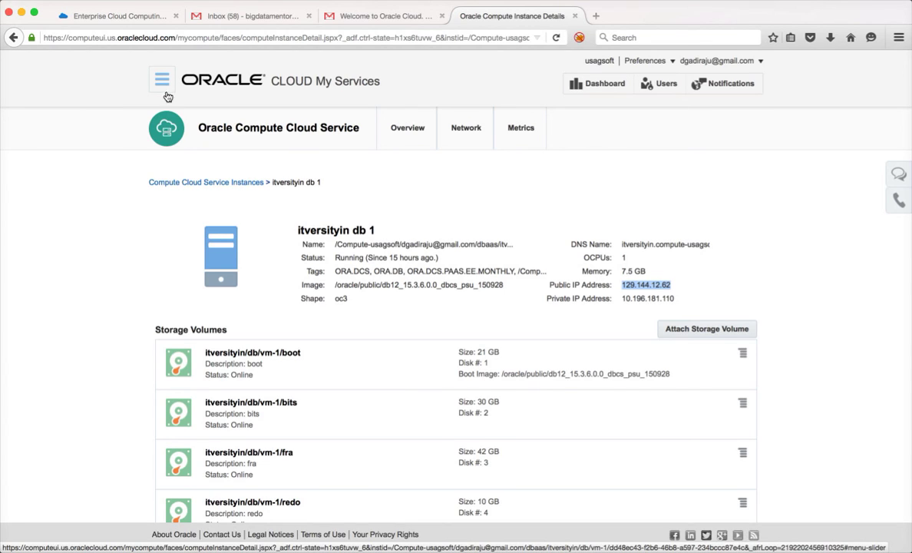
Check the ora_p2_dblistener rule in the Compute Cloud Service's network security rules, and go to the Database Cloud Service
{"action": "left_click", "coordinate": [468, 143]}
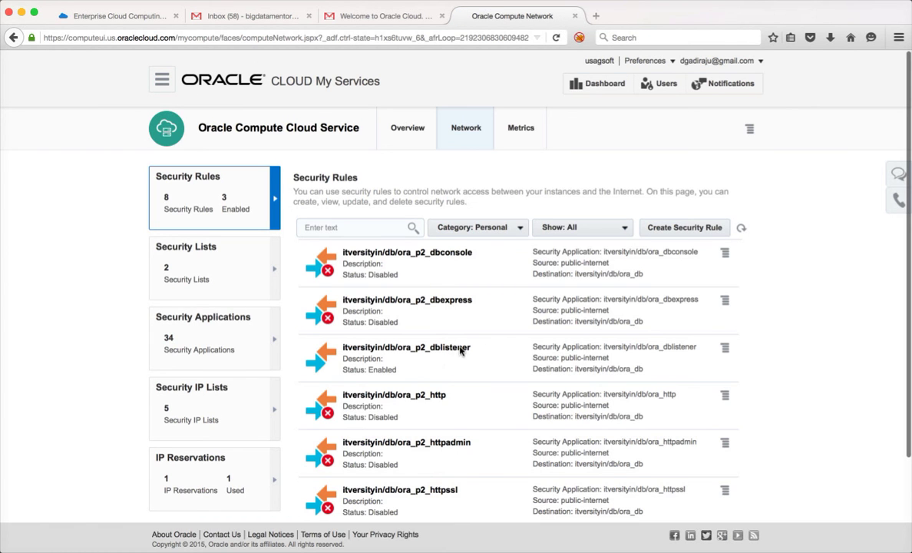
{"action": "left_click_drag", "start_coordinate": [470, 348], "coordinate": [335, 363]}
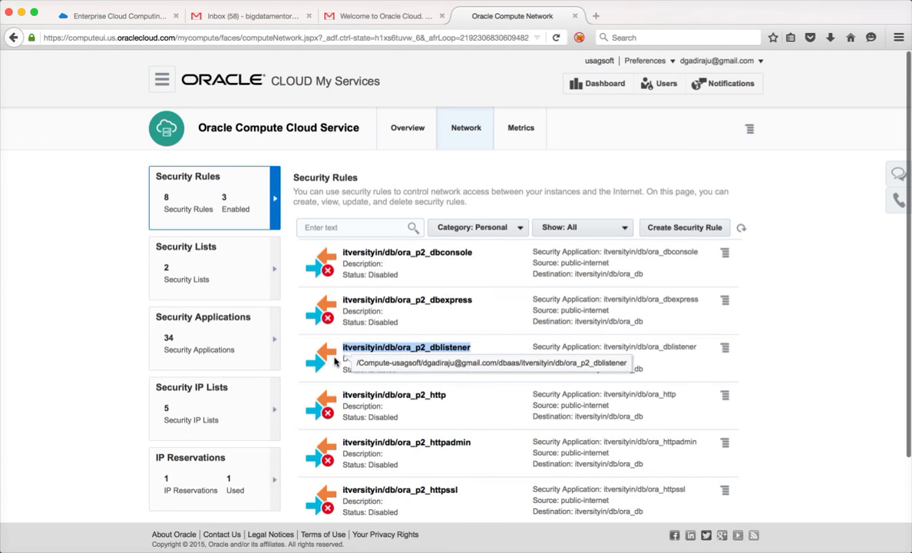
{"action": "left_click", "coordinate": [167, 86]}
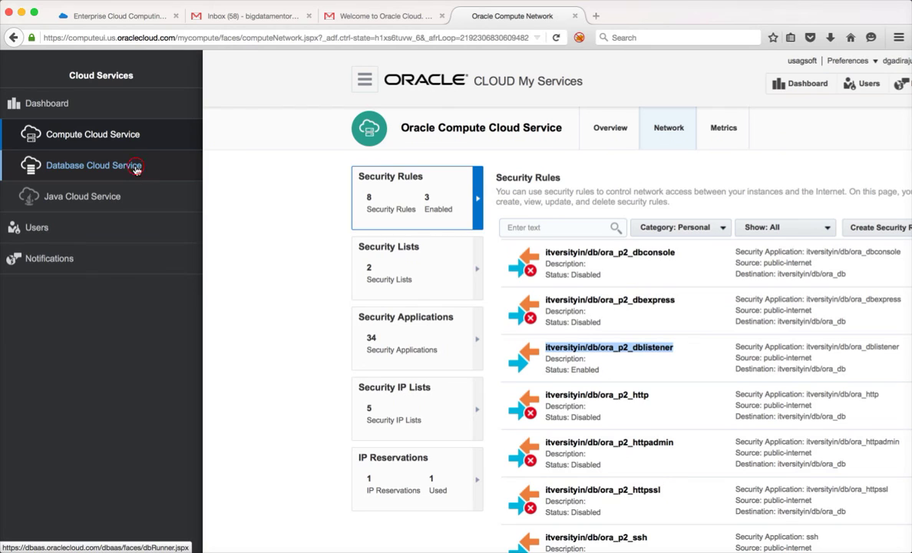
{"action": "left_click", "coordinate": [136, 169]}
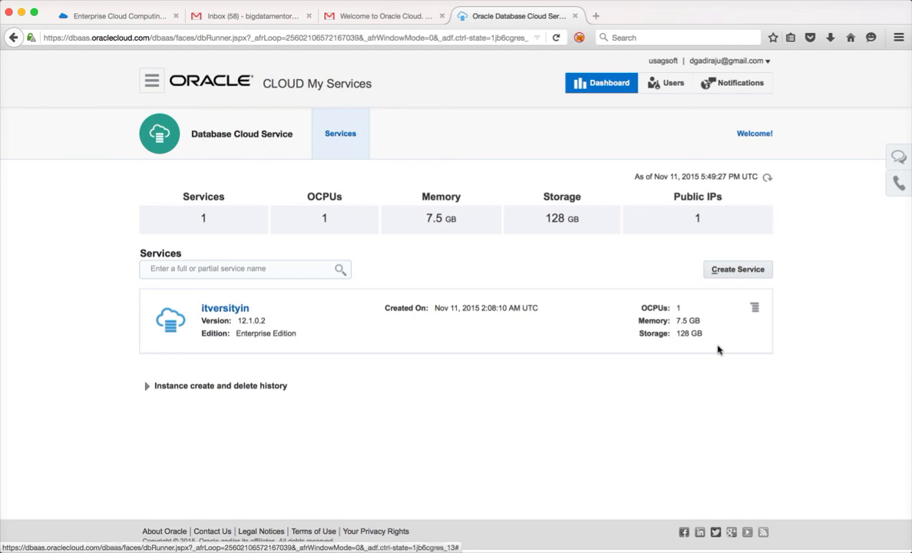
Try to open the EM Console of the itversityin database service, and close its browser tab
{"action": "left_click", "coordinate": [756, 311]}
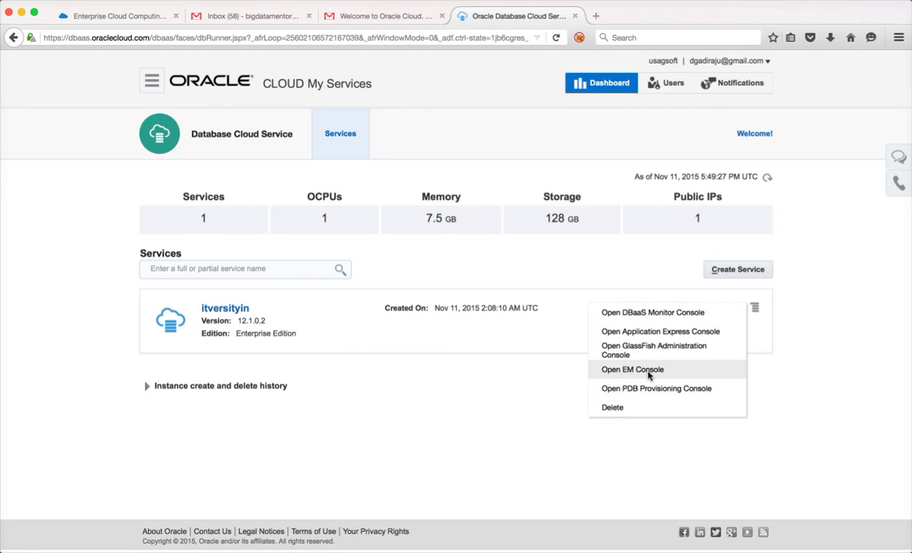
{"action": "left_click", "coordinate": [649, 372]}
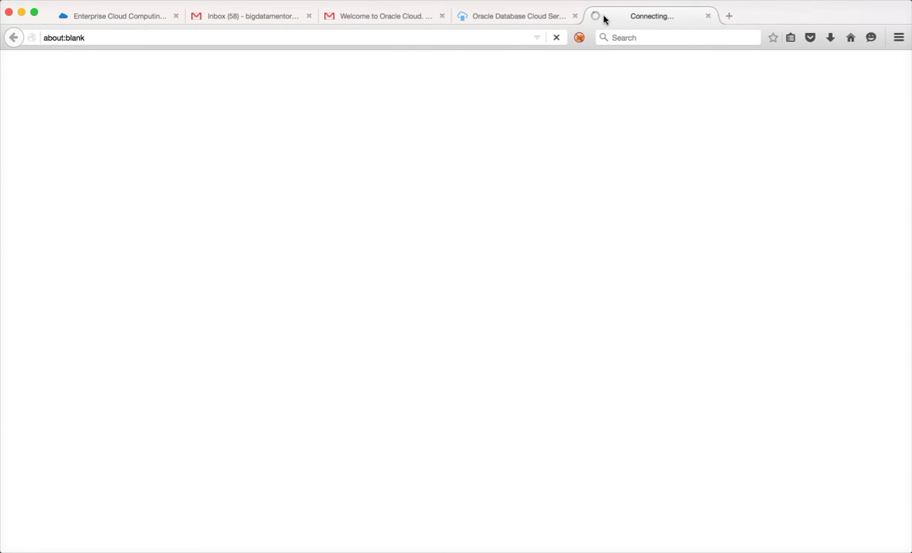
{"action": "left_click", "coordinate": [707, 16]}
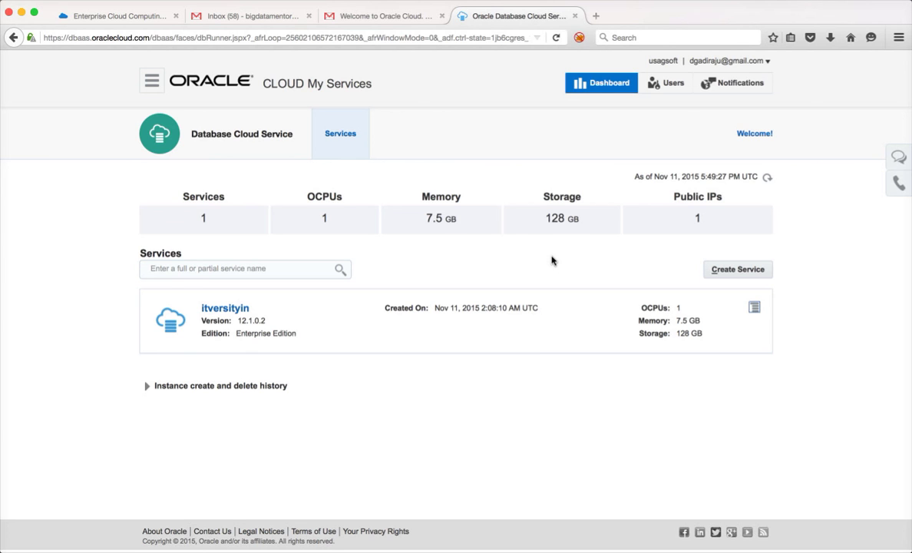
Switch to Terminal, recall the last ssh tunnel command and set its local forwarding port to 5500
{"action": "mouse_move", "coordinate": [446, 538]}
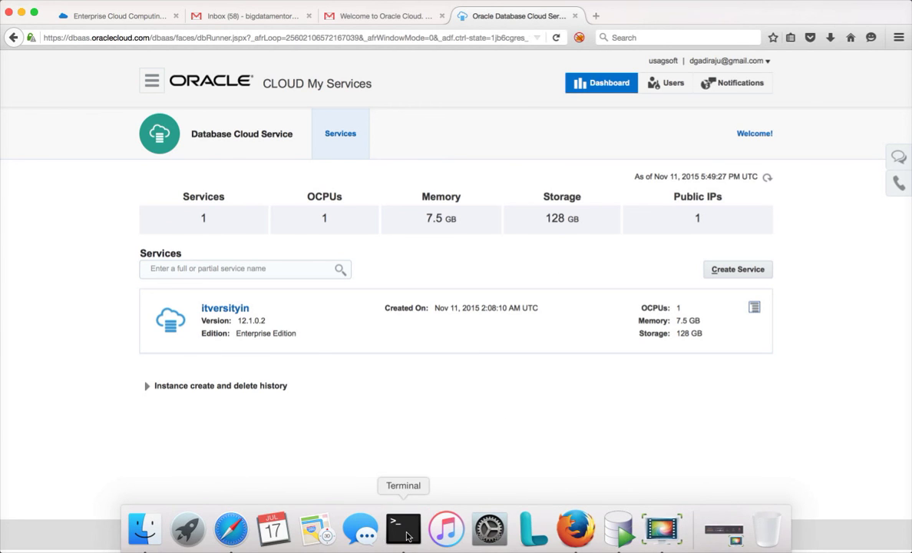
{"action": "left_click", "coordinate": [403, 528]}
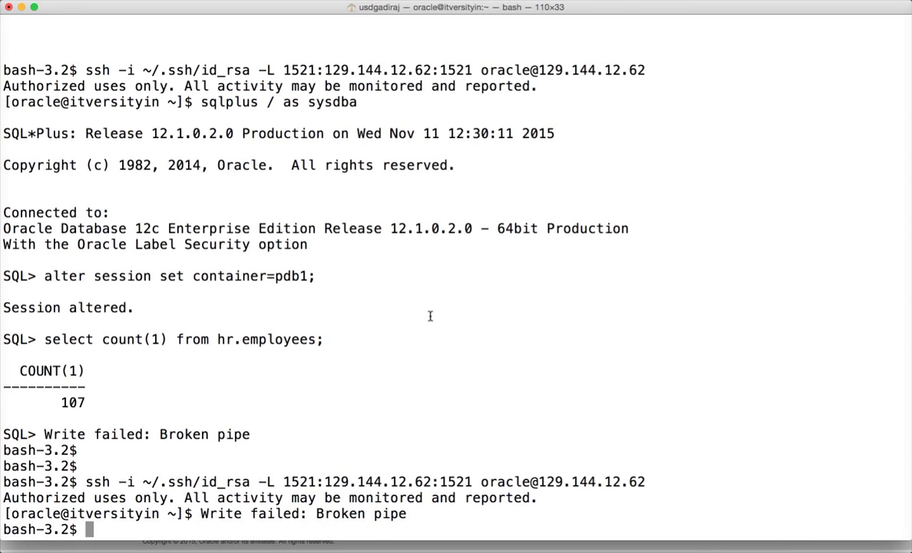
{"action": "type", "text": "e"}
{"action": "key", "text": "BackSpace"}
{"action": "key", "text": "Up"}
{"action": "key", "text": "ctrl+a"}
{"action": "key", "text": "Right"}
{"action": "key", "text": "Right"}
{"action": "key", "text": "Right"}
{"action": "key", "text": "Right"}
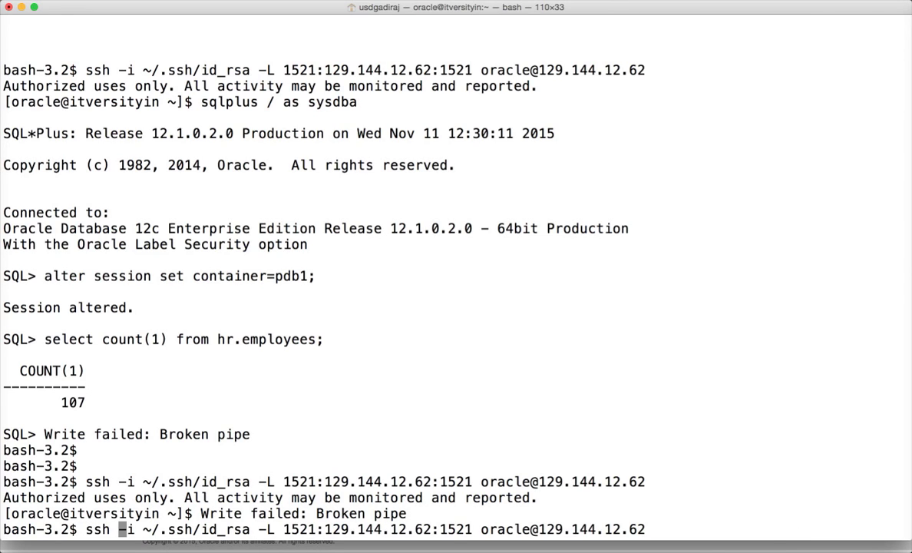
{"action": "key", "text": "Right"}
{"action": "key", "text": "Right"}
{"action": "key", "text": "Right"}
{"action": "key", "text": "Right"}
{"action": "key", "text": "Right"}
{"action": "key", "text": "Right"}
{"action": "key", "text": "Right"}
{"action": "key", "text": "Right"}
{"action": "key", "text": "Right"}
{"action": "key", "text": "Right"}
{"action": "key", "text": "Right"}
{"action": "key", "text": "Right"}
{"action": "key", "text": "Right"}
{"action": "key", "text": "Right"}
{"action": "key", "text": "Right"}
{"action": "key", "text": "Right"}
{"action": "key", "text": "Right"}
{"action": "key", "text": "Right"}
{"action": "key", "text": "Right"}
{"action": "key", "text": "Right"}
{"action": "key", "text": "Delete"}
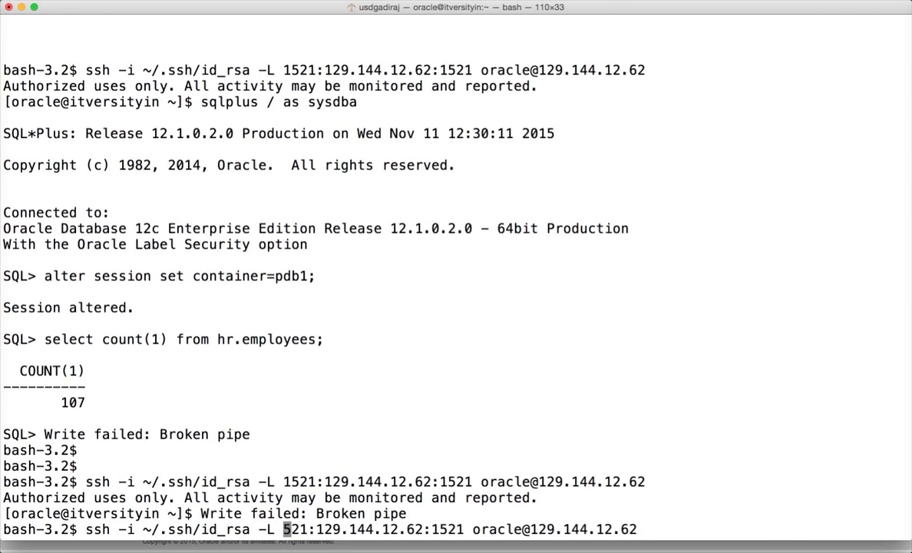
{"action": "key", "text": "Delete"}
{"action": "key", "text": "Delete"}
{"action": "key", "text": "Delete"}
{"action": "type", "text": "5500"}
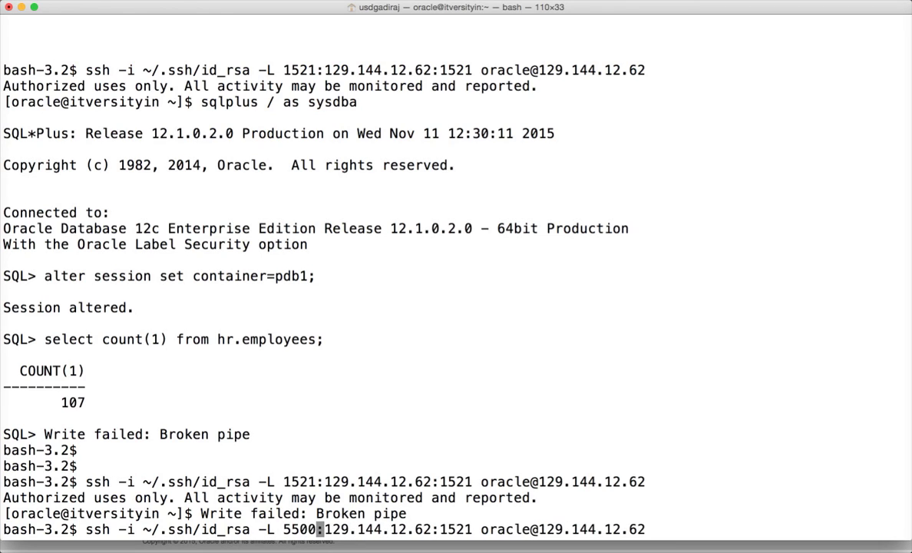
{"action": "key", "text": "Right"}
{"action": "key", "text": "Right"}
{"action": "key", "text": "Right"}
{"action": "key", "text": "Right"}
{"action": "key", "text": "Right"}
{"action": "key", "text": "Right"}
{"action": "key", "text": "Right"}
{"action": "key", "text": "Right"}
{"action": "key", "text": "Right"}
{"action": "key", "text": "Right"}
{"action": "key", "text": "Right"}
{"action": "key", "text": "Right"}
{"action": "key", "text": "Right"}
{"action": "key", "text": "Right"}
{"action": "key", "text": "Right"}
{"action": "key", "text": "Delete"}
{"action": "key", "text": "Delete"}
{"action": "key", "text": "Delete"}
{"action": "key", "text": "Delete"}
{"action": "key", "text": "Delete"}
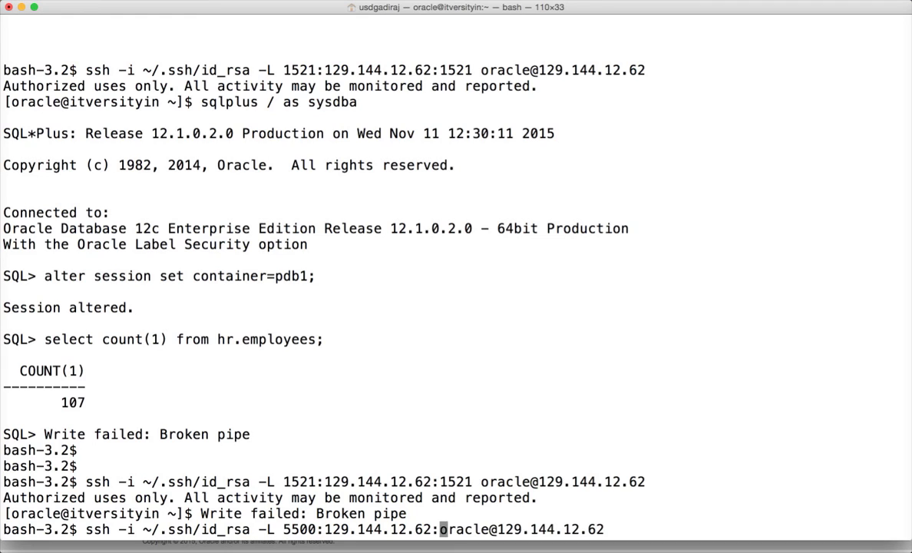
{"action": "type", "text": "5500"}
{"action": "key", "text": "Return"}
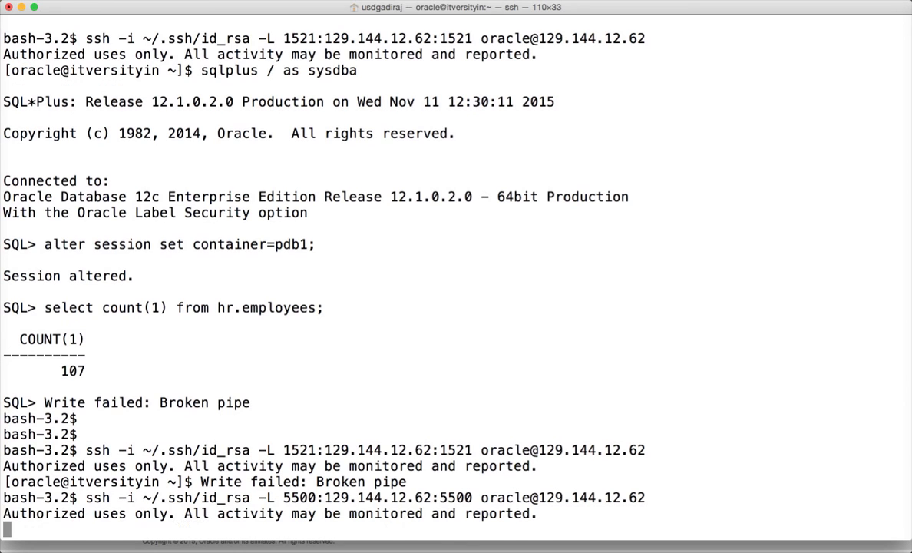
{"action": "key", "text": "super+Tab"}
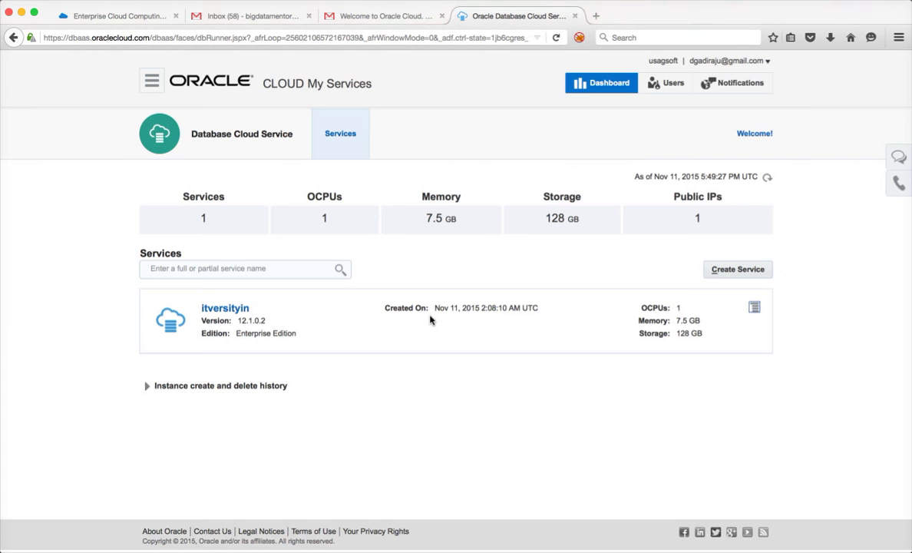
{"action": "left_click", "coordinate": [754, 313]}
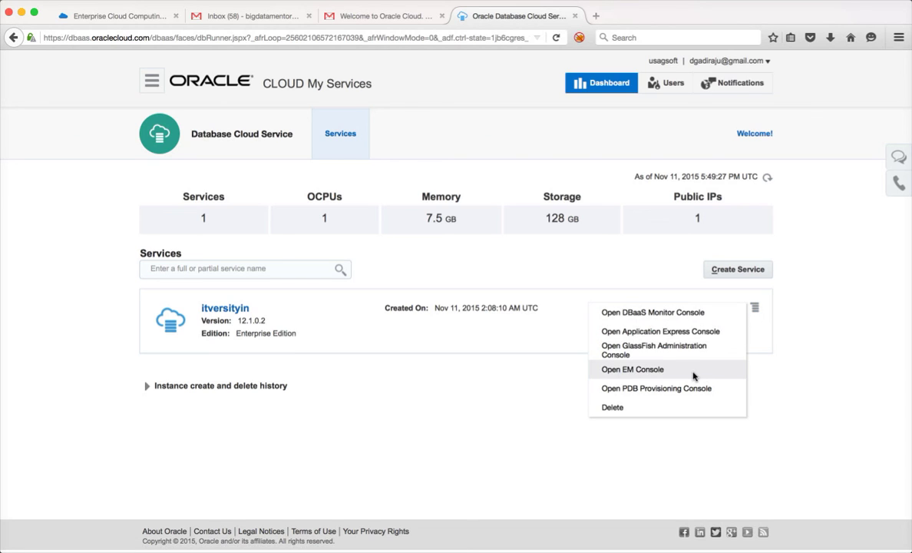
{"action": "left_click", "coordinate": [645, 374]}
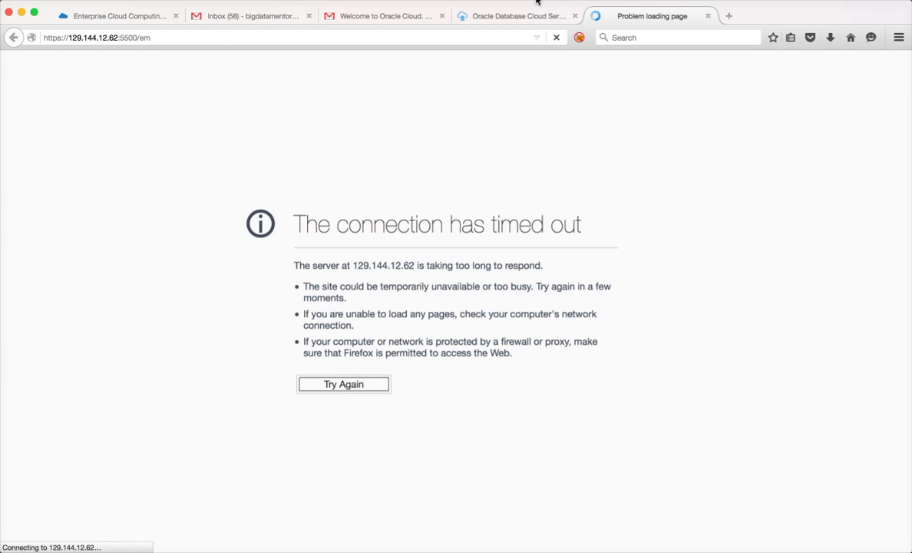
{"action": "left_click", "coordinate": [503, 34]}
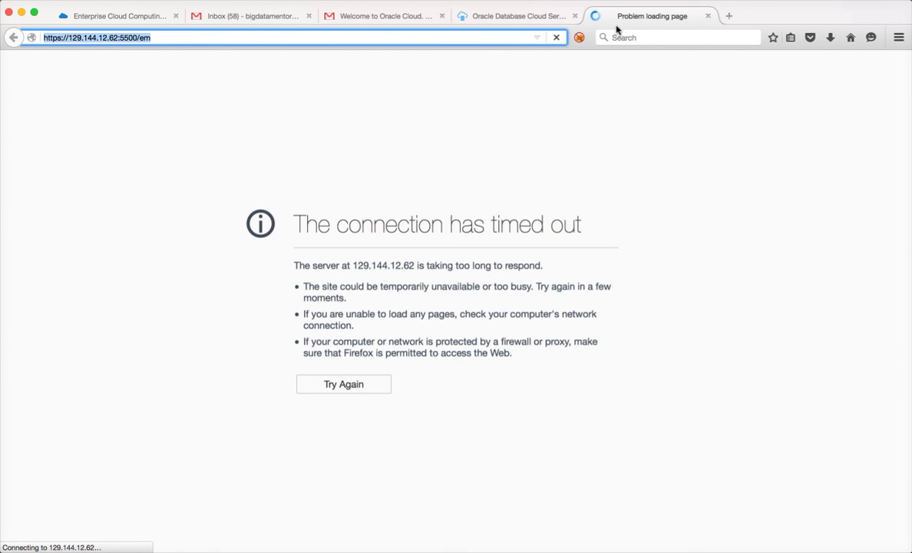
{"action": "left_click", "coordinate": [708, 15]}
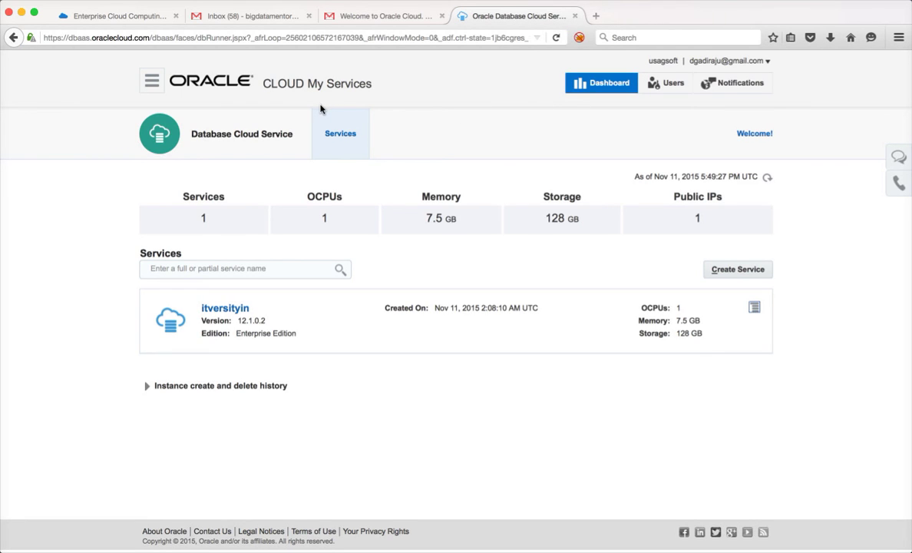
Go to the Compute Cloud Service and open its network security rules
{"action": "left_click", "coordinate": [152, 85]}
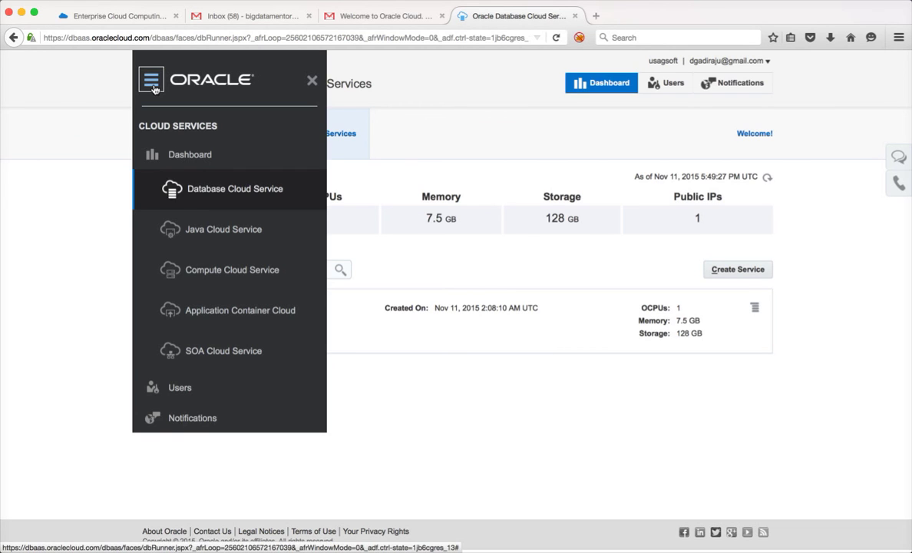
{"action": "left_click", "coordinate": [213, 274]}
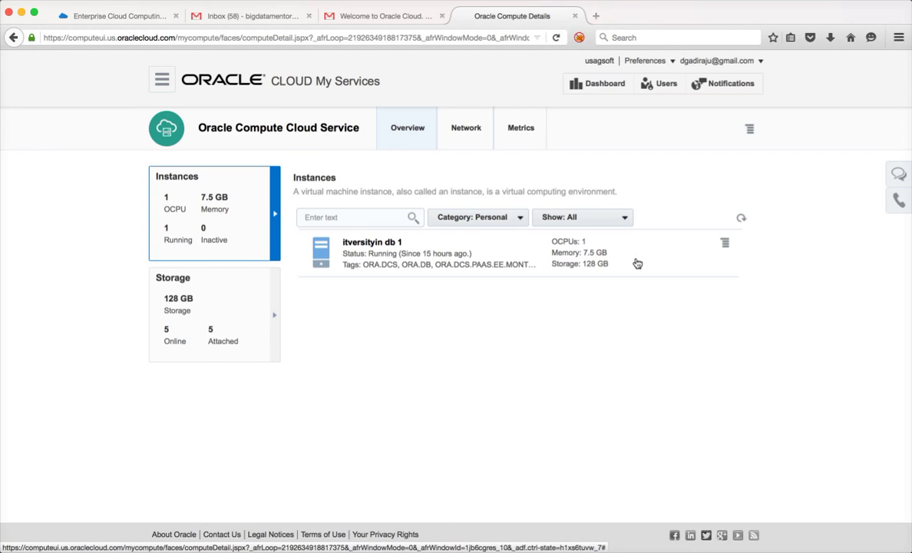
{"action": "left_click", "coordinate": [470, 132]}
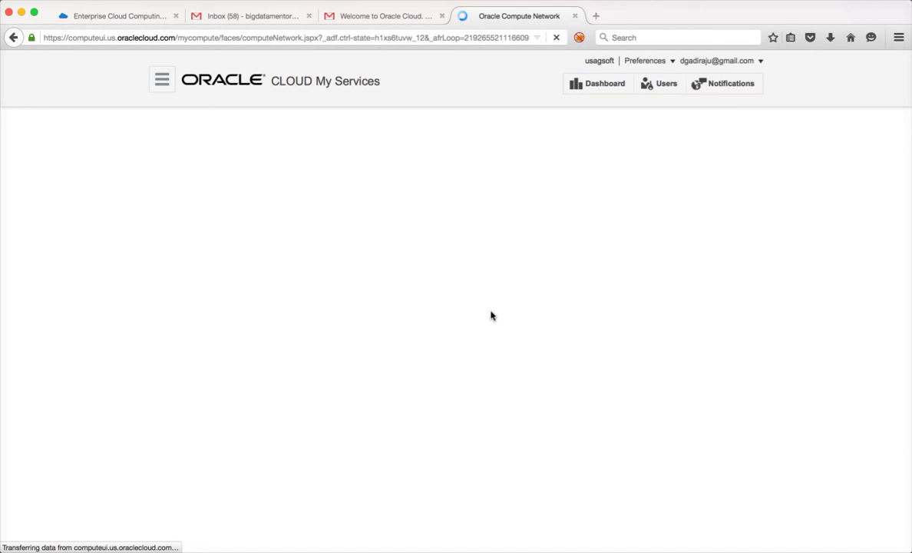
{"action": "mouse_move", "coordinate": [662, 529]}
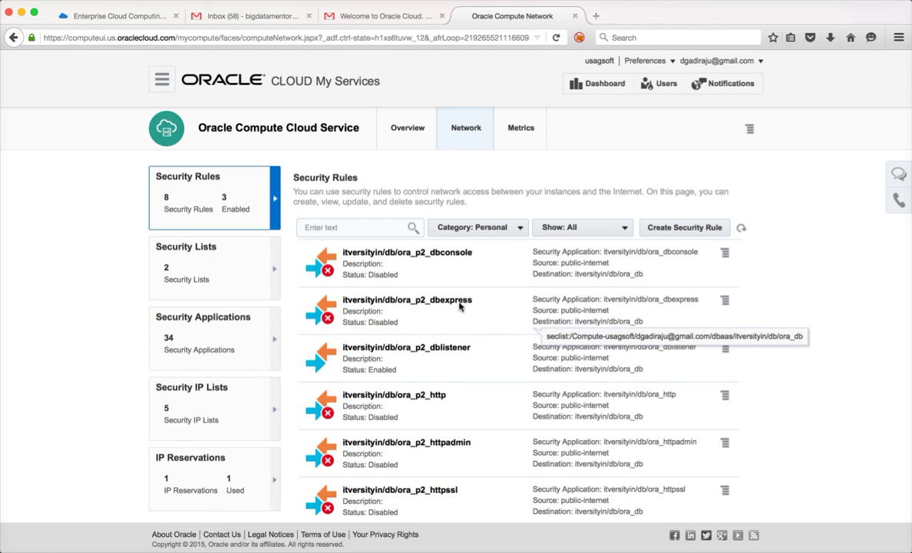
Set the status of the itversityin/db/ora_p2_dbexpress security rule to Enabled, and look over the full list of rules
{"action": "left_click", "coordinate": [725, 305]}
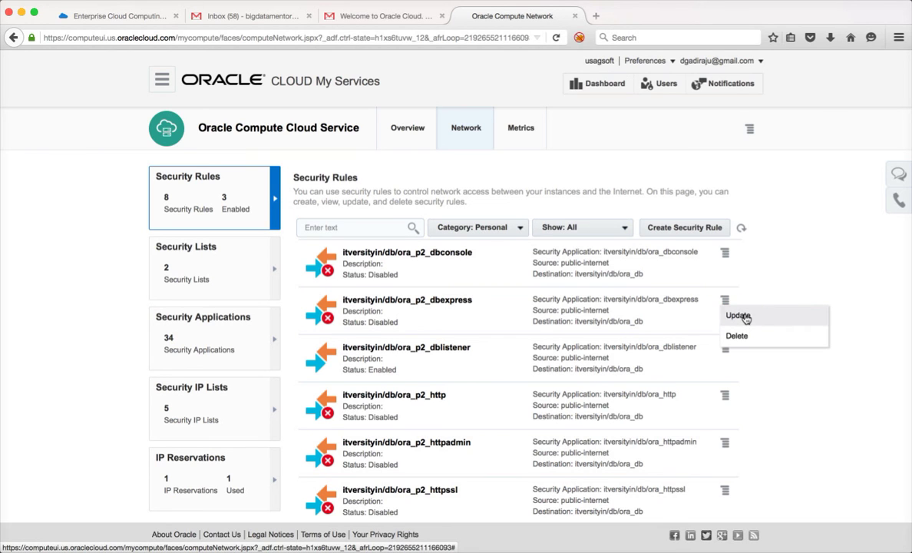
{"action": "left_click", "coordinate": [744, 316]}
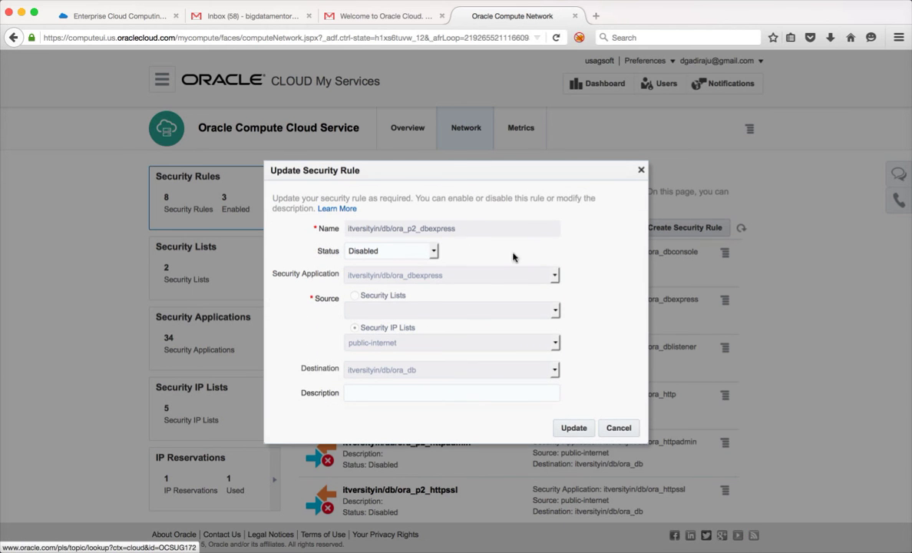
{"action": "left_click", "coordinate": [430, 251]}
{"action": "left_click", "coordinate": [421, 265]}
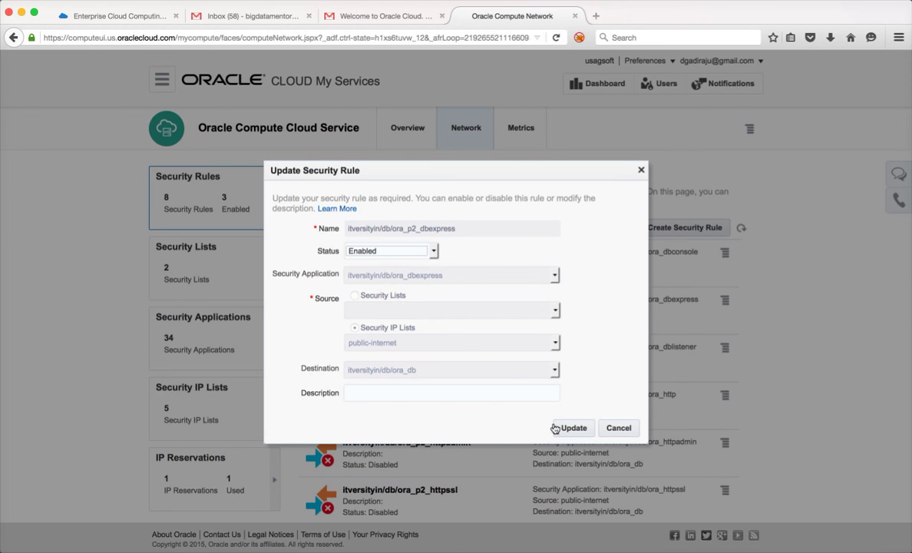
{"action": "left_click", "coordinate": [572, 430]}
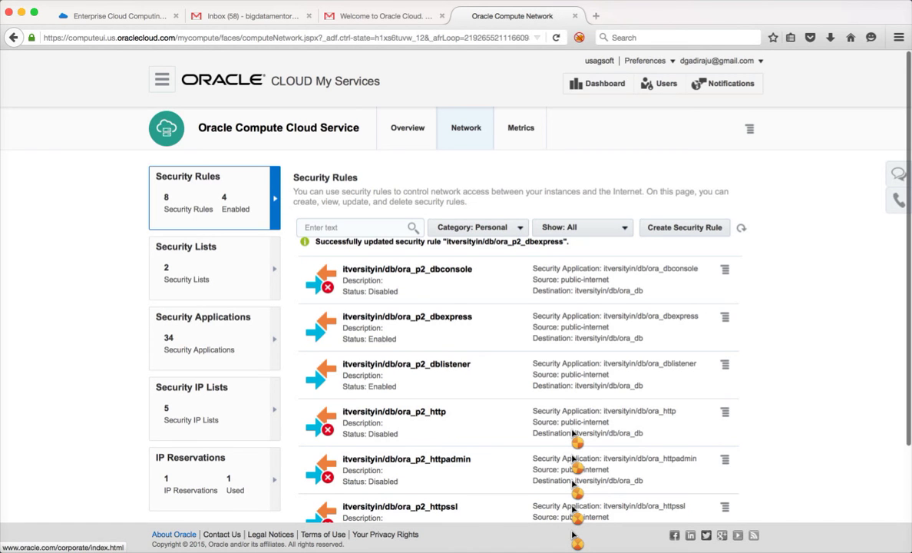
{"action": "scroll", "coordinate": [572, 434], "scroll_direction": "down", "scroll_amount": 1}
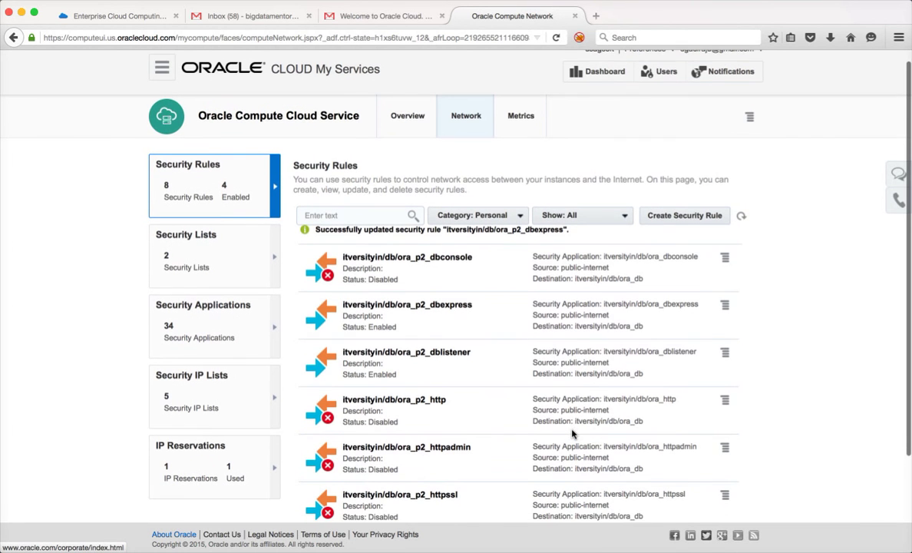
{"action": "scroll", "coordinate": [572, 434], "scroll_direction": "down", "scroll_amount": 1}
{"action": "scroll", "coordinate": [572, 434], "scroll_direction": "down", "scroll_amount": 3}
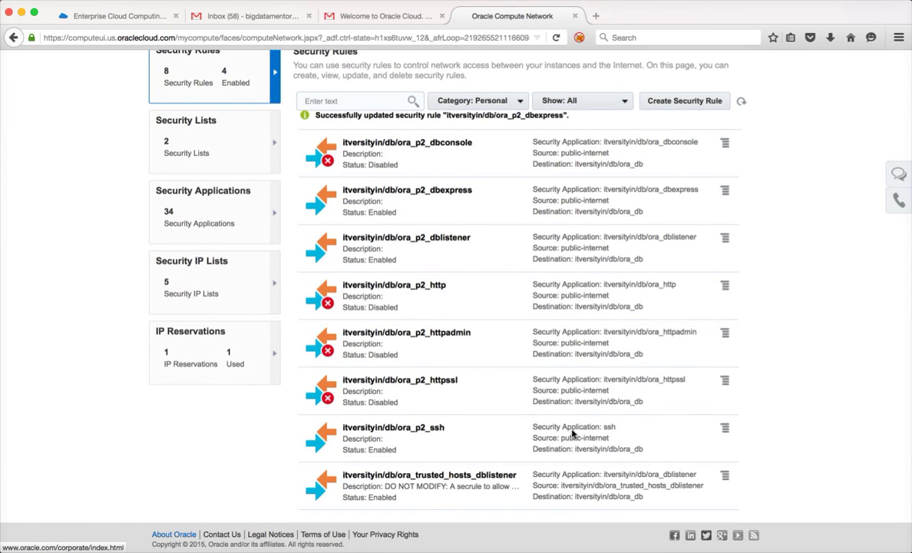
{"action": "scroll", "coordinate": [572, 434], "scroll_direction": "down", "scroll_amount": 1}
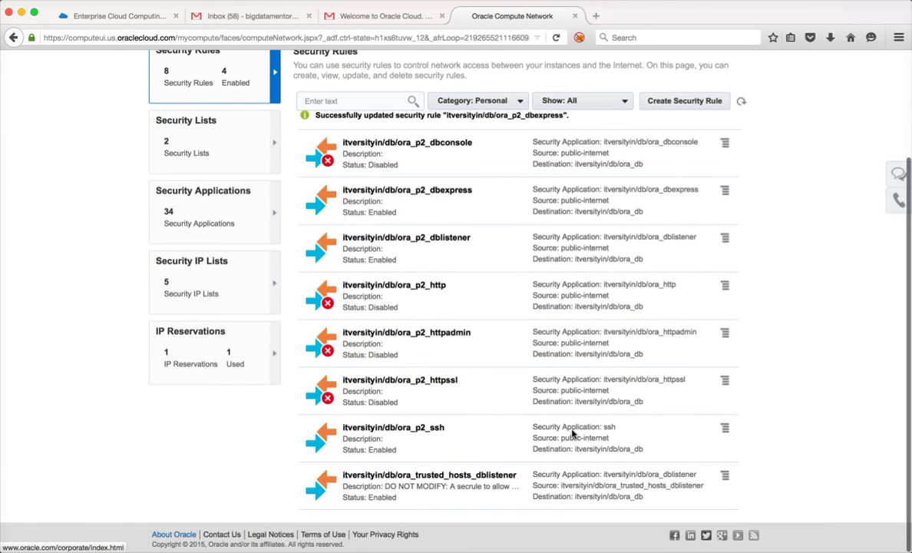
{"action": "scroll", "coordinate": [572, 434], "scroll_direction": "up", "scroll_amount": 1}
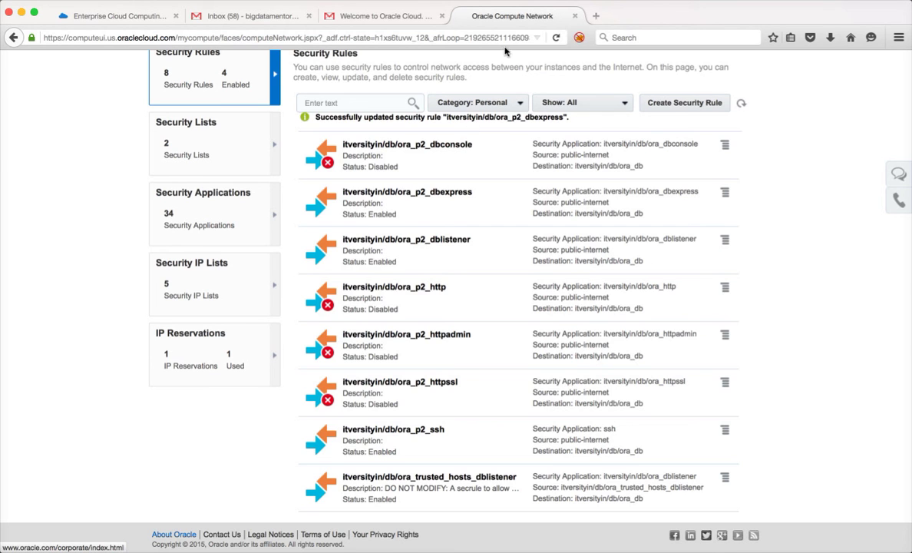
Open cloud.oracle.com in a new browser tab and show the overview of its products and services
{"action": "left_click", "coordinate": [596, 16]}
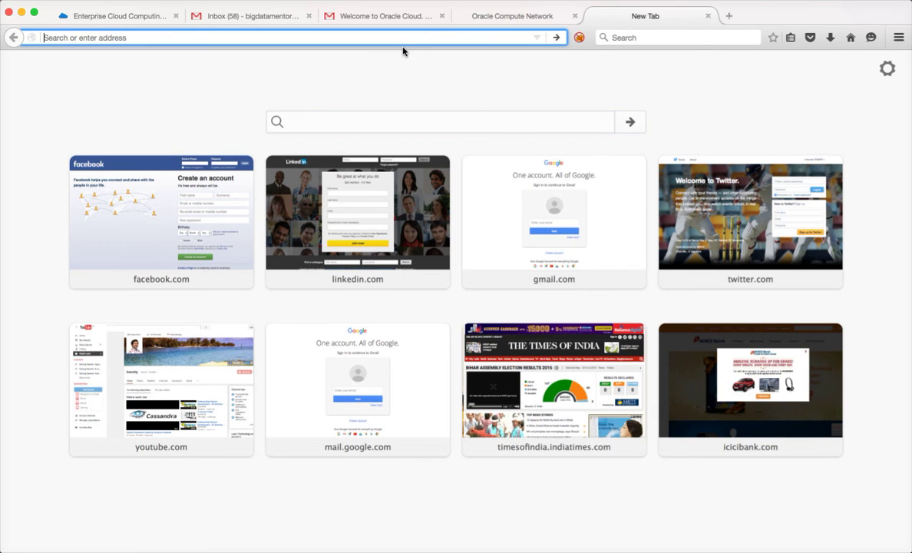
{"action": "type", "text": "cloud.oracle.com/"}
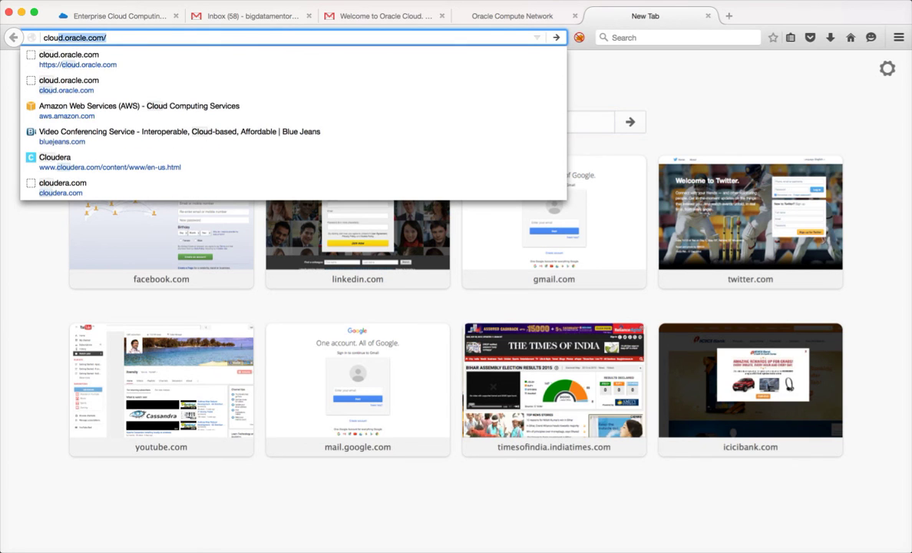
{"action": "key", "text": "Return"}
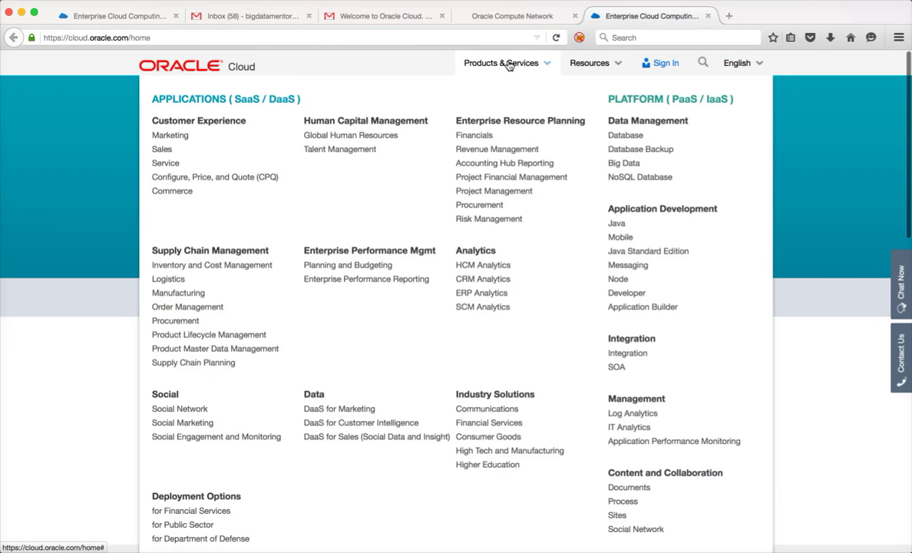
{"action": "left_click", "coordinate": [503, 64]}
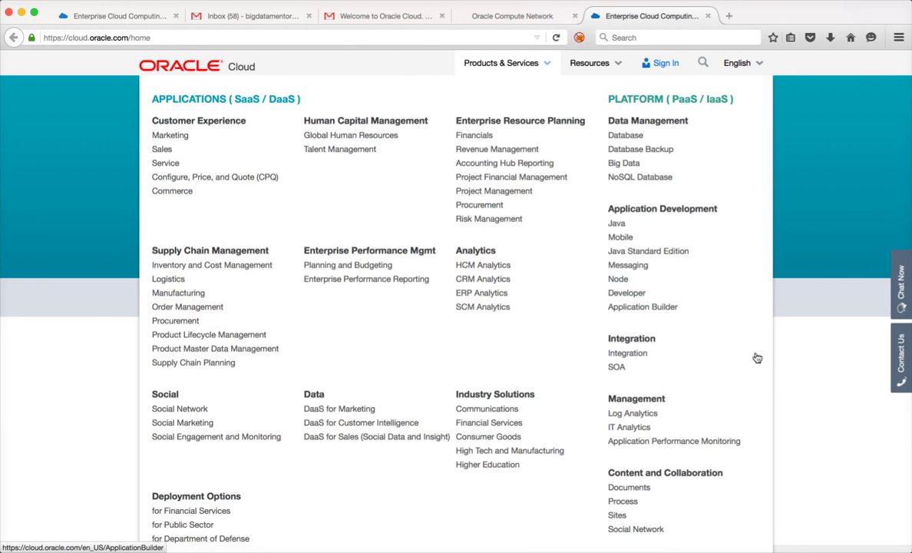
Look through the platform services, go to the Database service, and open its Database as a Service documentation
{"action": "scroll", "coordinate": [613, 355], "scroll_direction": "down", "scroll_amount": 3}
{"action": "scroll", "coordinate": [613, 355], "scroll_direction": "up", "scroll_amount": 1}
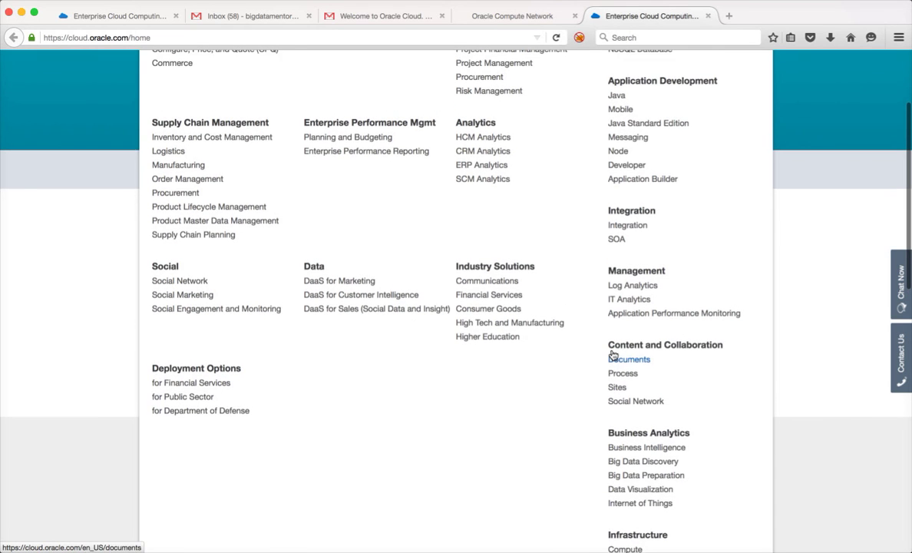
{"action": "scroll", "coordinate": [613, 355], "scroll_direction": "up", "scroll_amount": 3}
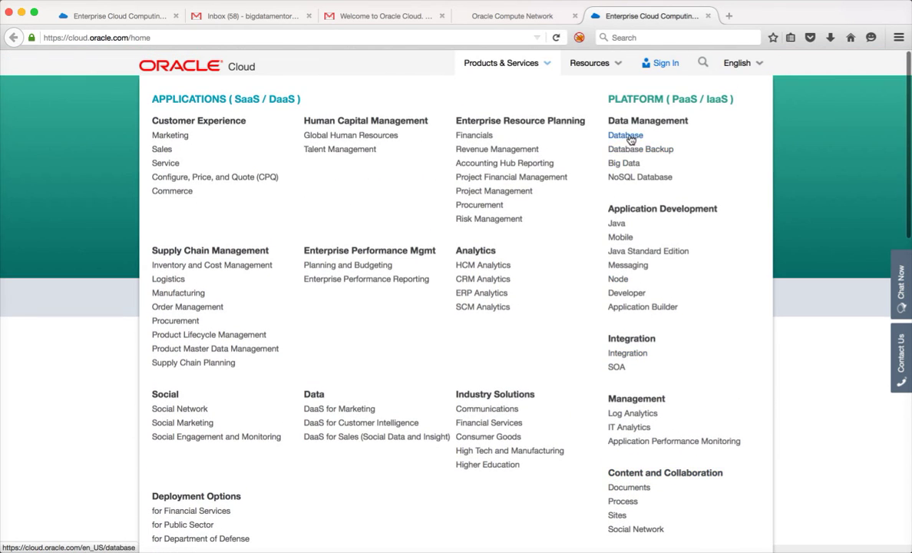
{"action": "left_click", "coordinate": [619, 135]}
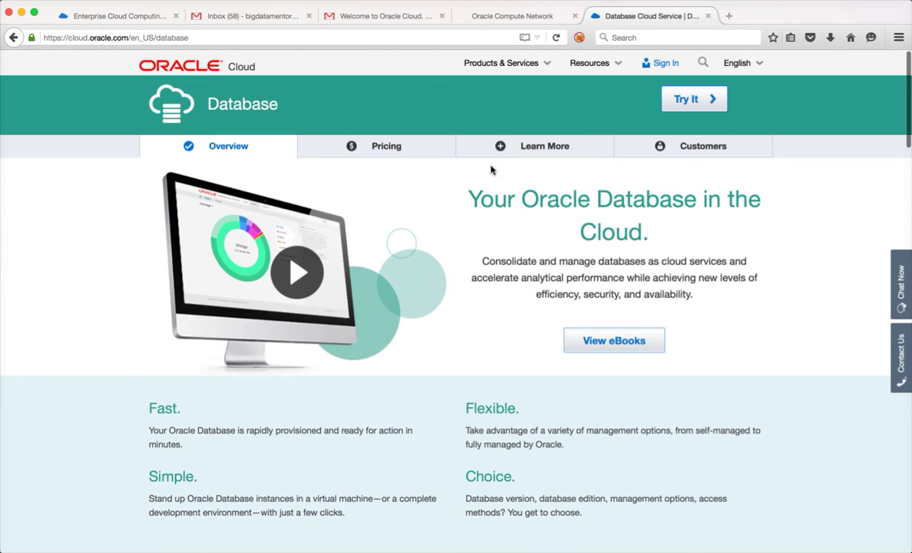
{"action": "left_click", "coordinate": [531, 155]}
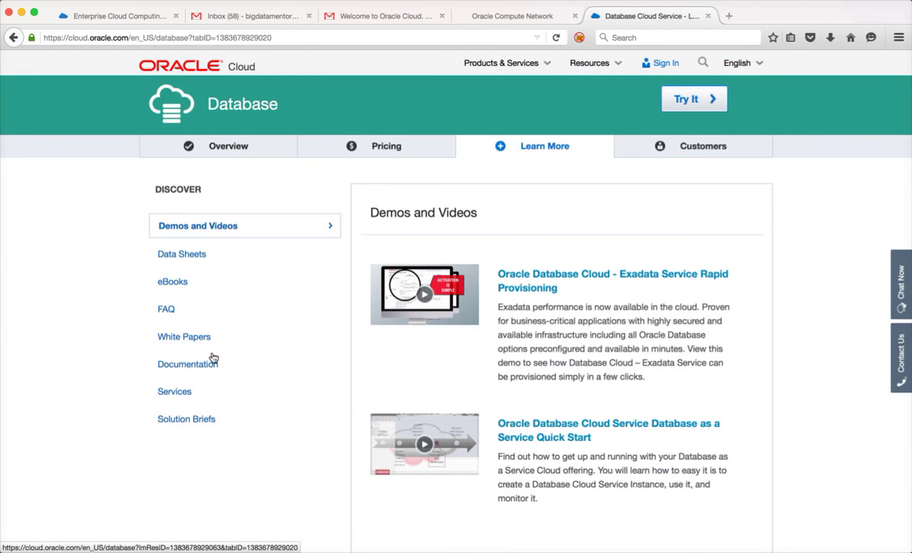
{"action": "left_click", "coordinate": [204, 367]}
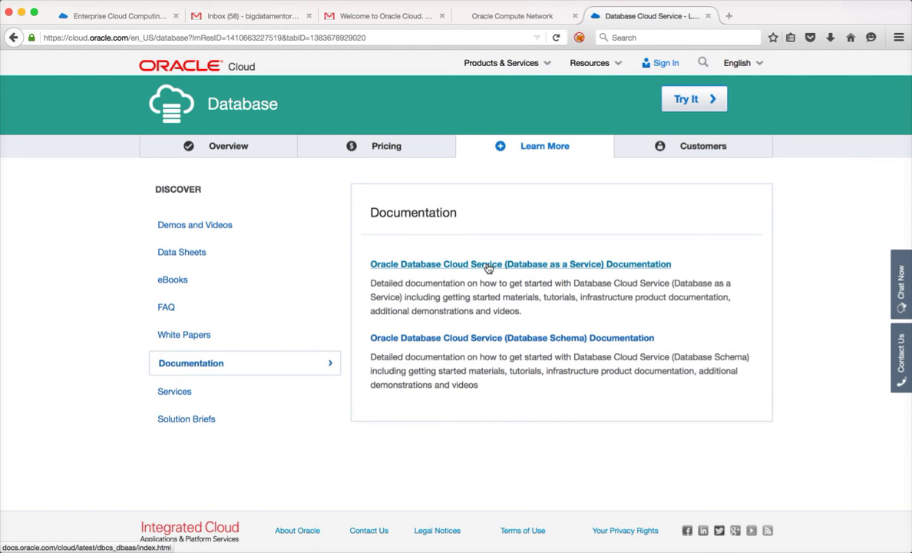
{"action": "left_click", "coordinate": [489, 265]}
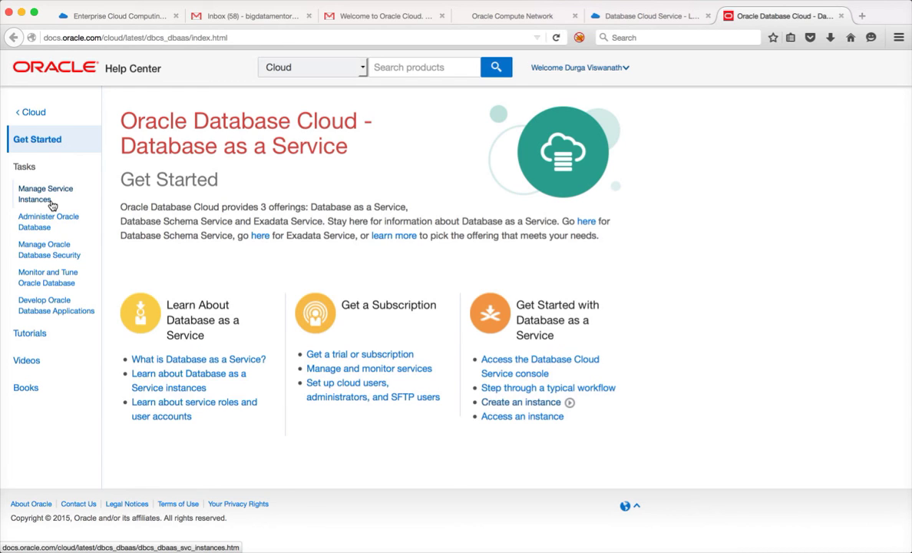
Under Manage Service Instances in the documentation, open the topic on enabling network access to an instance and read it through
{"action": "left_click", "coordinate": [50, 201]}
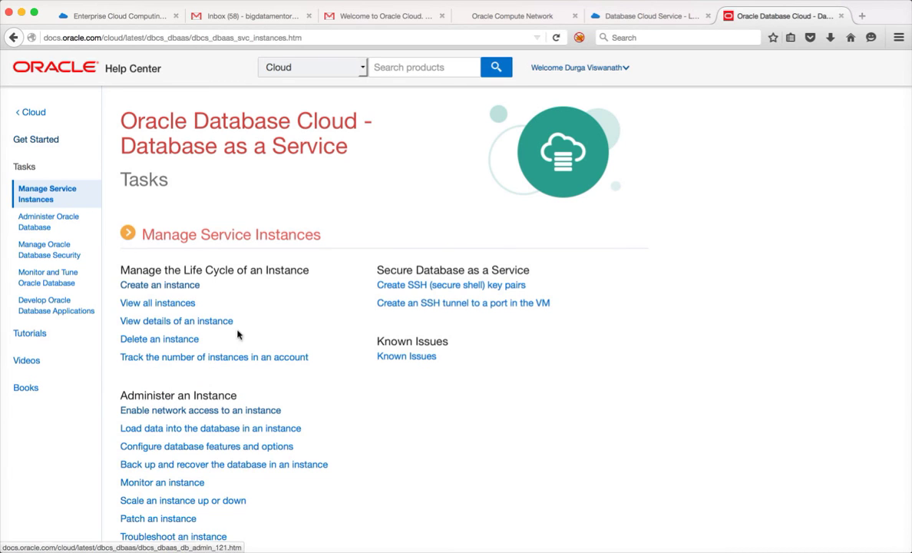
{"action": "scroll", "coordinate": [306, 356], "scroll_direction": "down", "scroll_amount": 2}
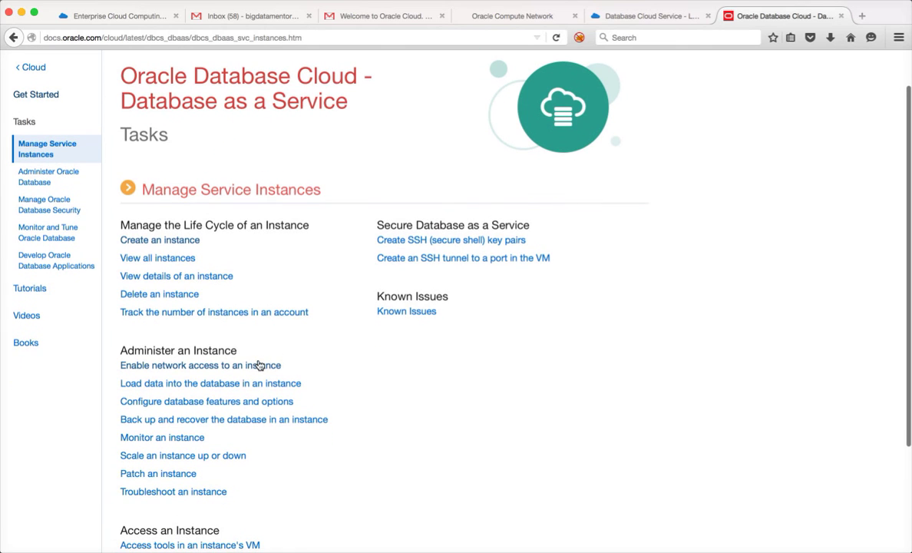
{"action": "left_click", "coordinate": [253, 367]}
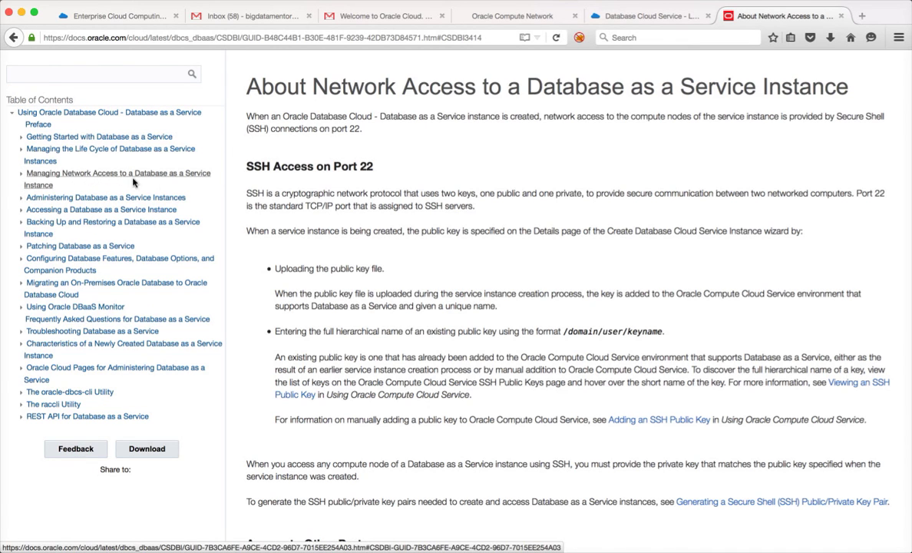
{"action": "scroll", "coordinate": [356, 244], "scroll_direction": "down", "scroll_amount": 5}
{"action": "scroll", "coordinate": [355, 245], "scroll_direction": "up", "scroll_amount": 5}
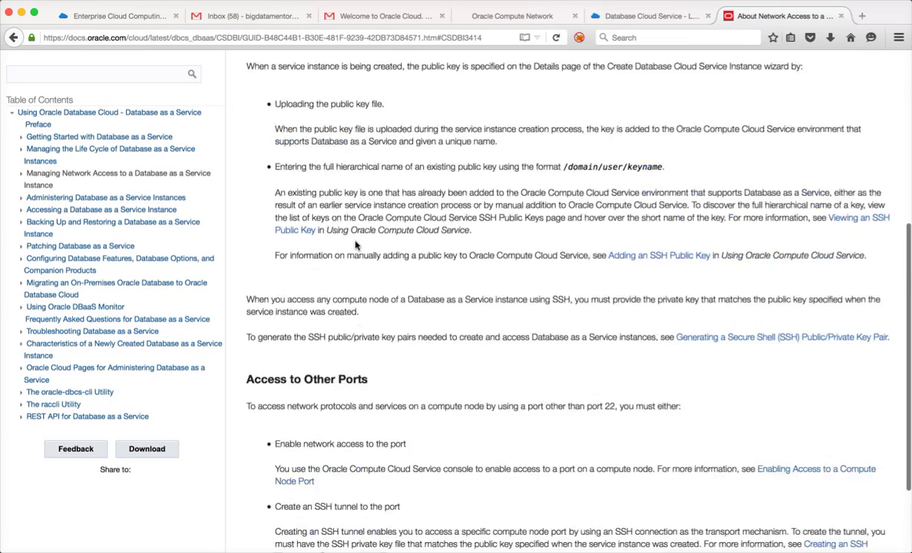
{"action": "scroll", "coordinate": [356, 244], "scroll_direction": "up", "scroll_amount": 2}
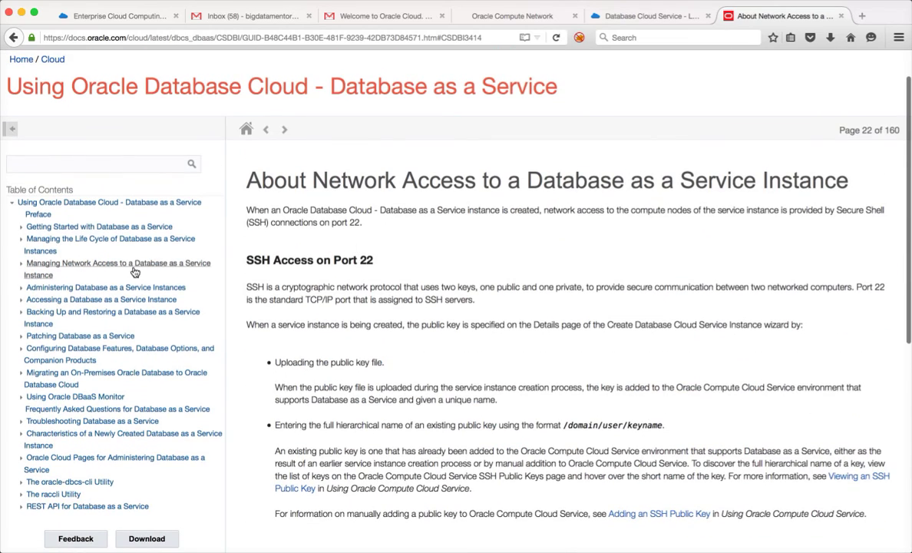
Open the "Enabling Access to a Compute Node Port" topic in the network access chapter and search the page for "appr"
{"action": "left_click", "coordinate": [90, 267]}
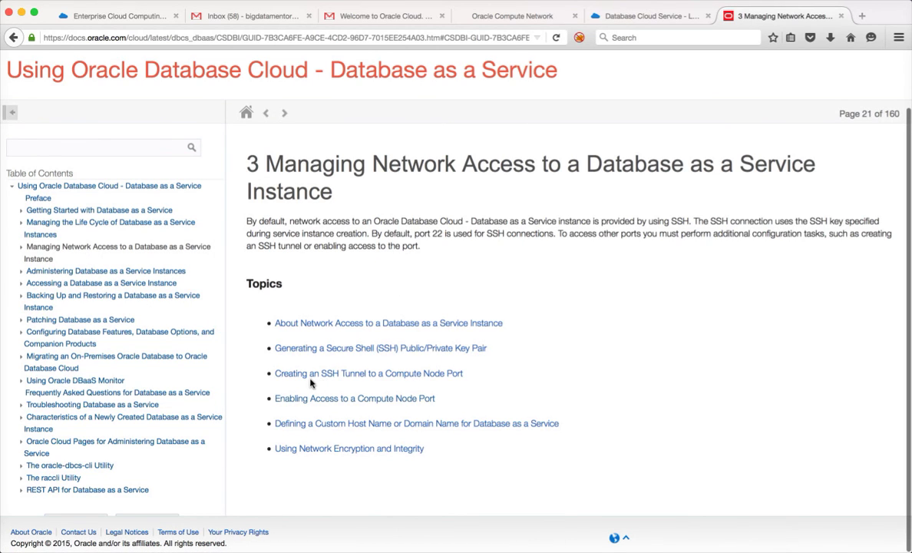
{"action": "left_click", "coordinate": [403, 401]}
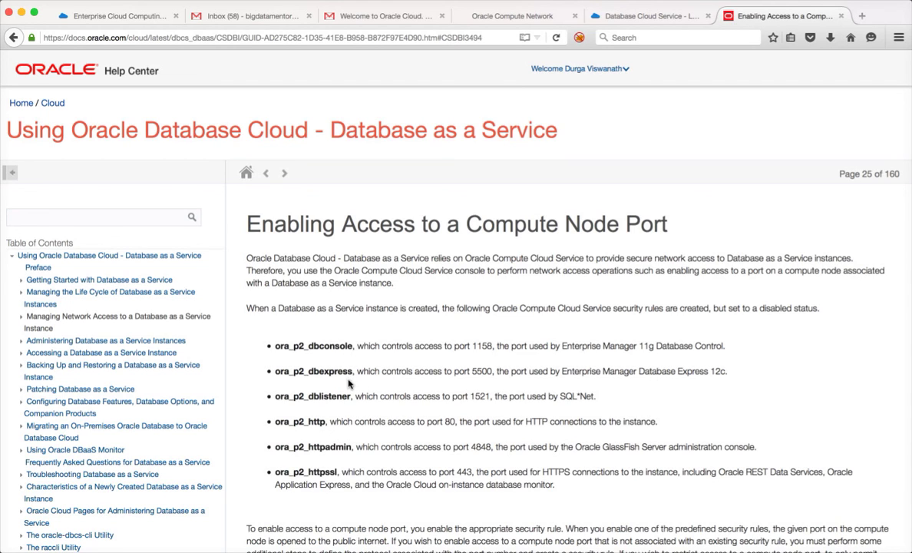
{"action": "left_click_drag", "start_coordinate": [308, 372], "coordinate": [352, 373]}
{"action": "key", "text": "super+f"}
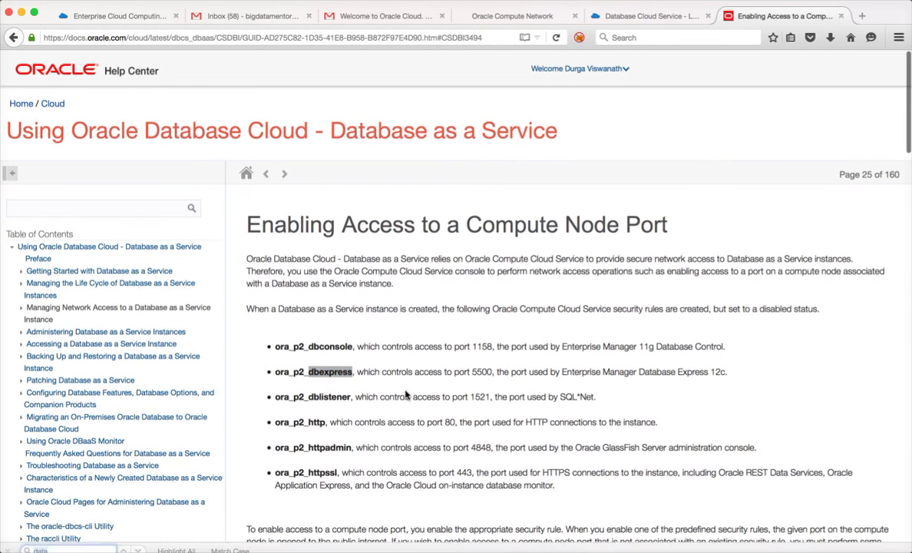
{"action": "type", "text": "appr"}
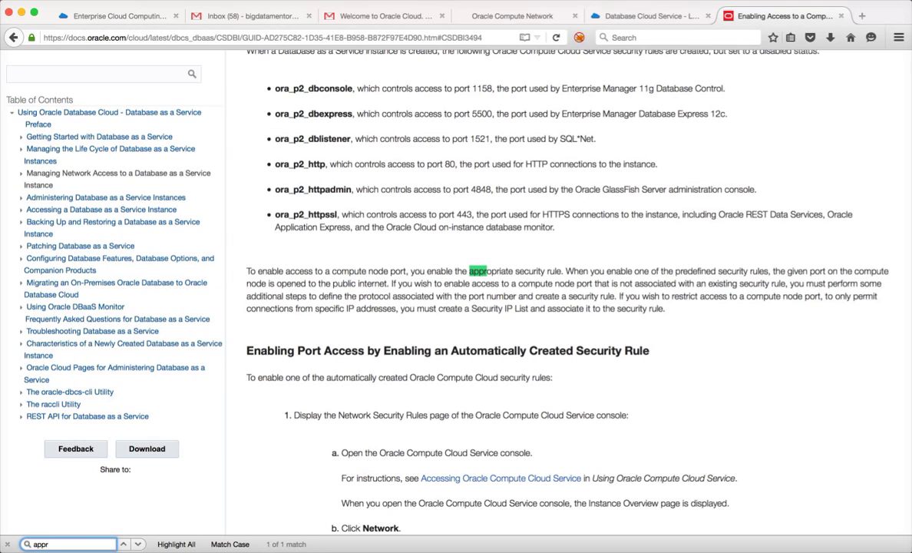
{"action": "key", "text": "BackSpace"}
{"action": "key", "text": "BackSpace"}
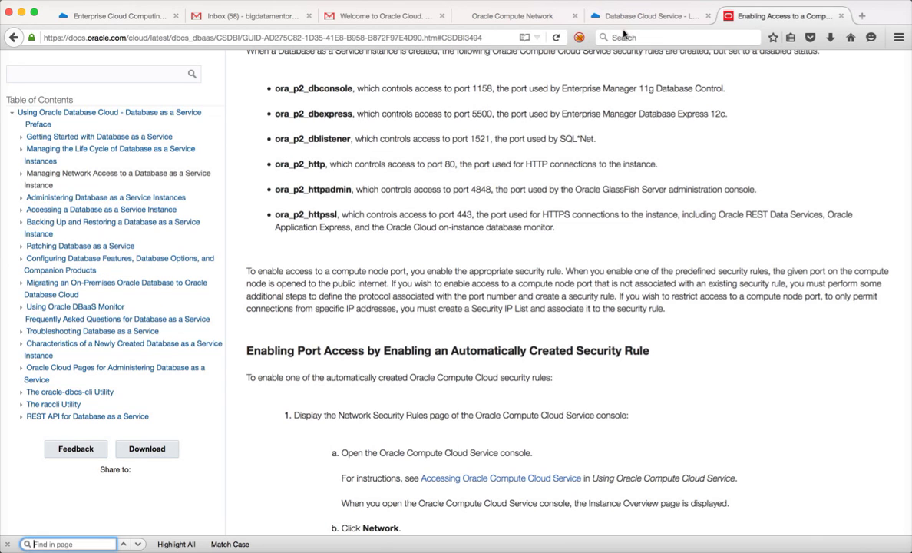
Return to the Oracle Compute network page and set the status of the itversityin/db/ora_p2_dbconsole security rule to Enabled
{"action": "left_click", "coordinate": [498, 15]}
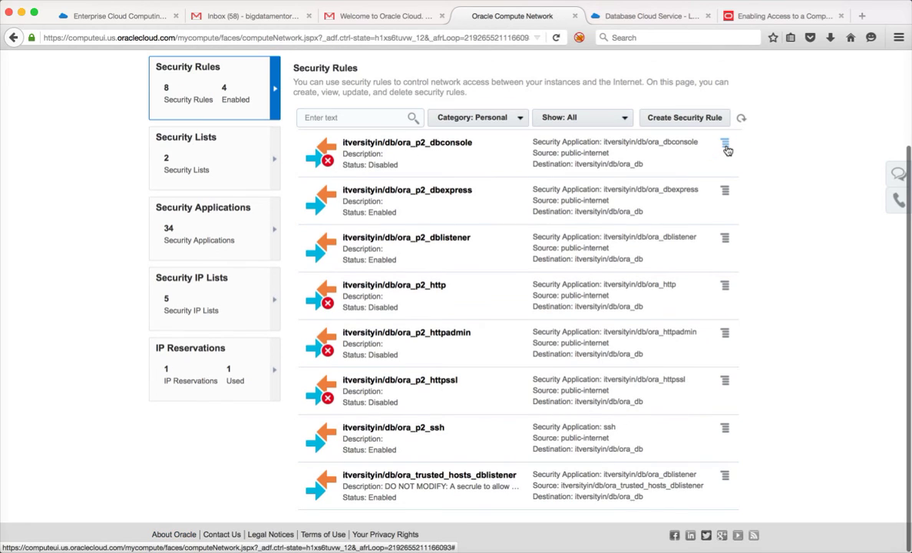
{"action": "left_click", "coordinate": [726, 146]}
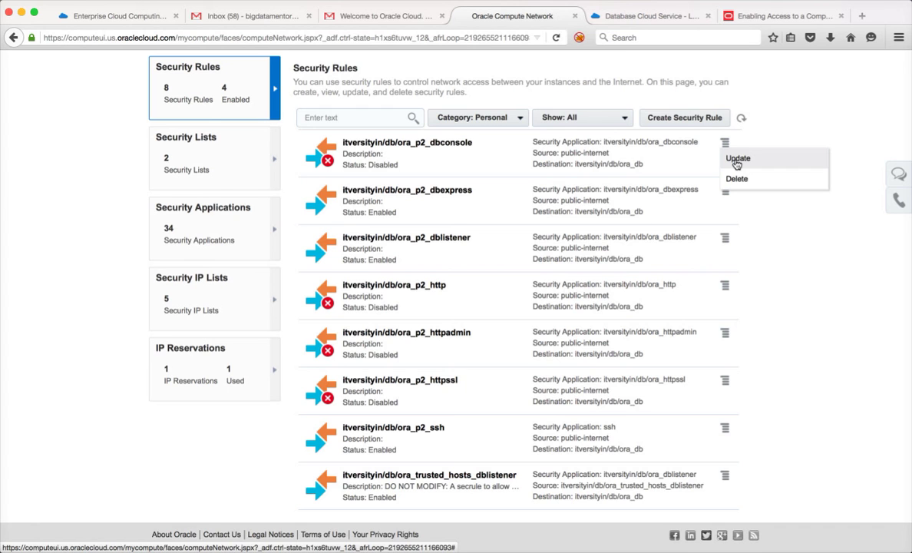
{"action": "left_click", "coordinate": [737, 160]}
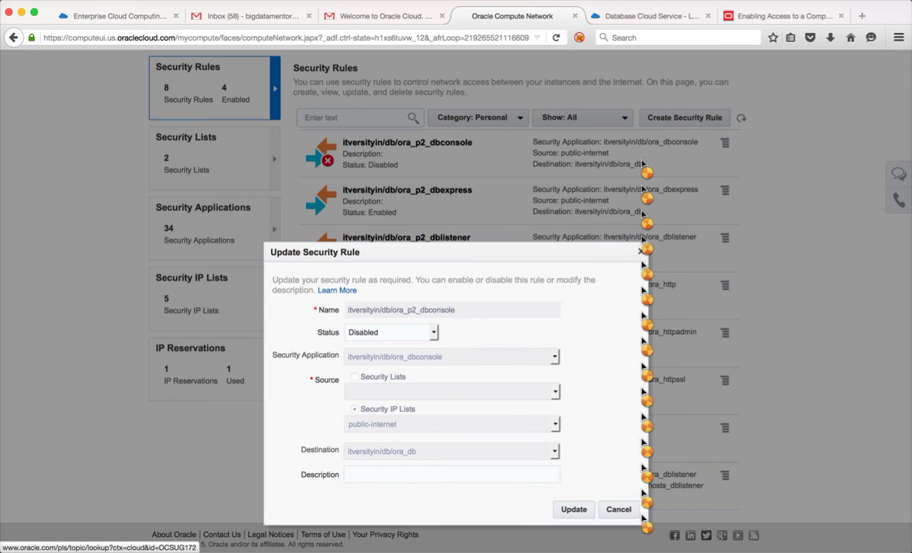
{"action": "left_click", "coordinate": [432, 333]}
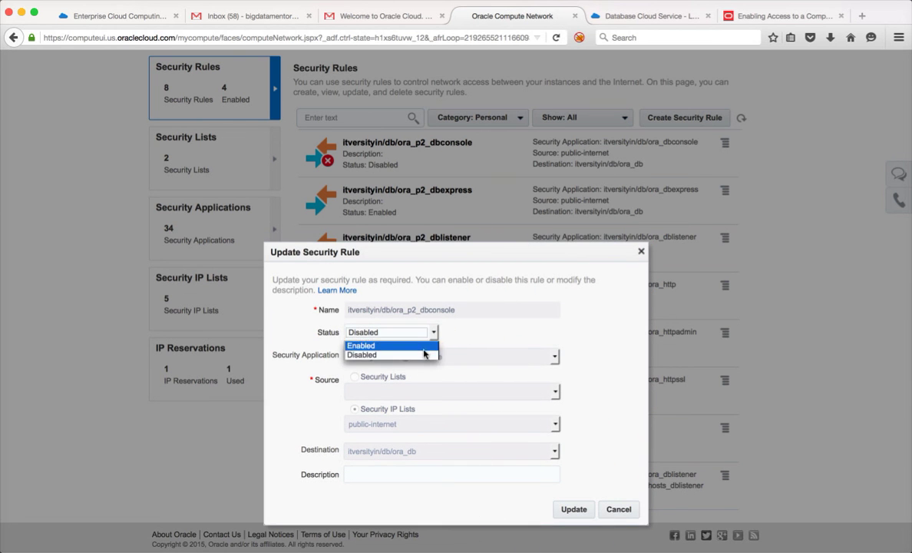
{"action": "left_click", "coordinate": [424, 347]}
{"action": "left_click", "coordinate": [573, 510]}
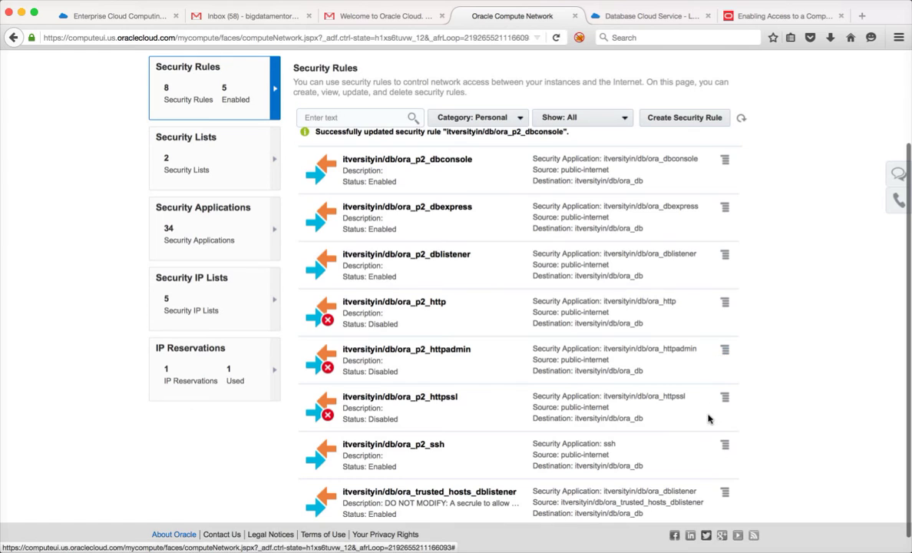
Set the status of the itversityin/db/ora_p2_httpssl security rule to Enabled
{"action": "left_click", "coordinate": [725, 380]}
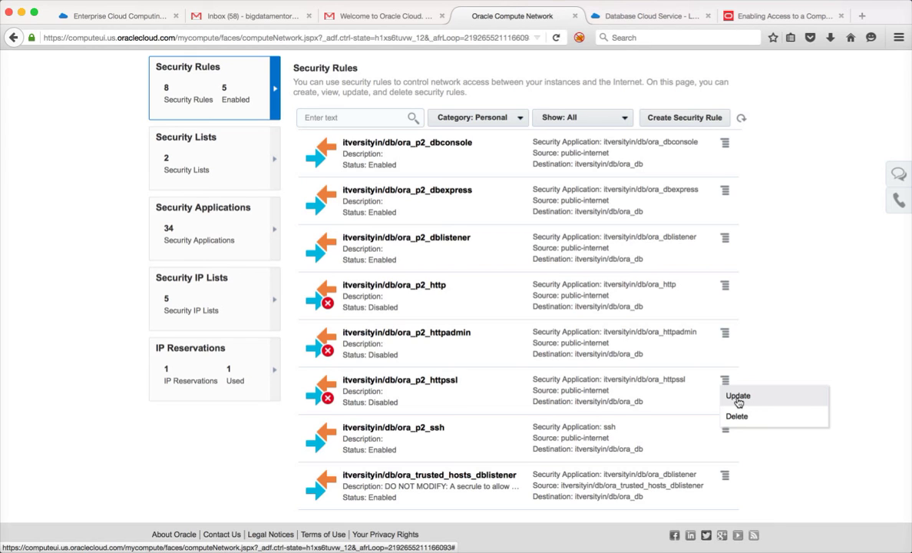
{"action": "left_click", "coordinate": [738, 396]}
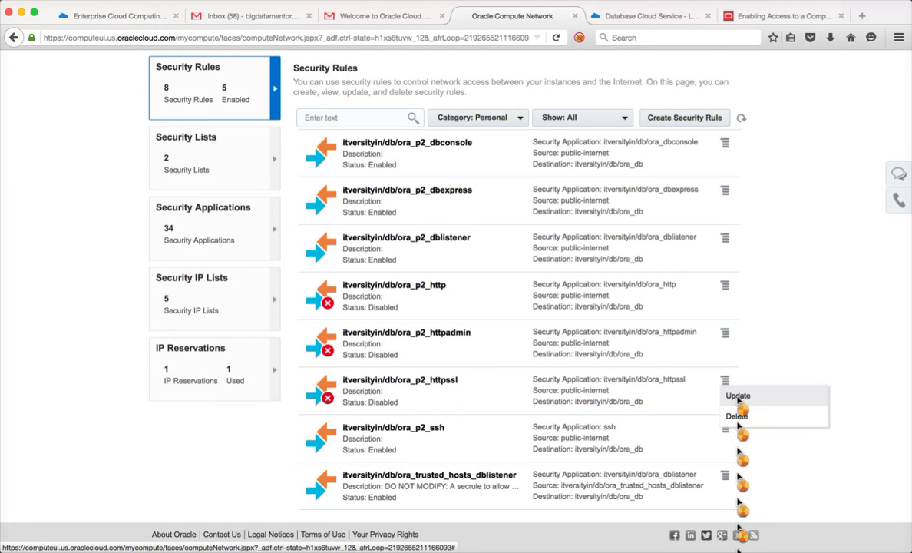
{"action": "left_click", "coordinate": [435, 335]}
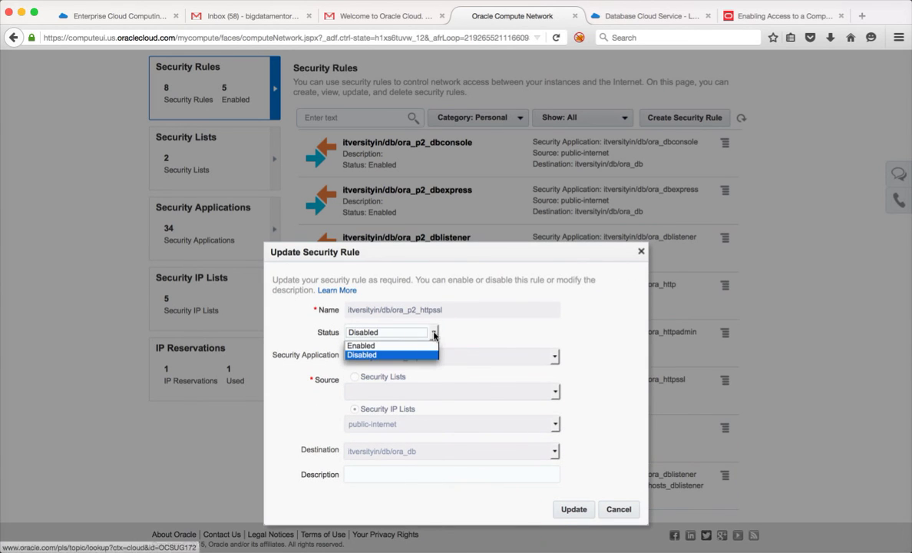
{"action": "left_click", "coordinate": [424, 344]}
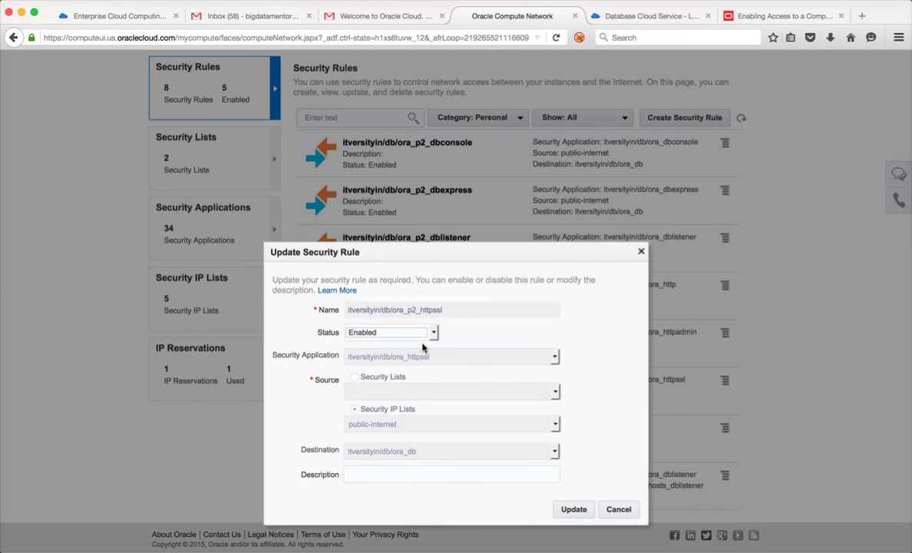
{"action": "left_click", "coordinate": [583, 513]}
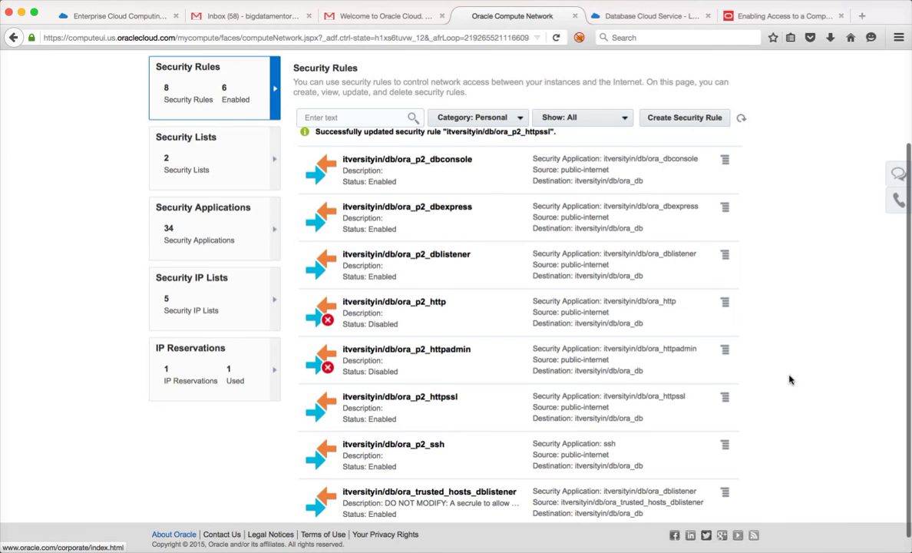
Go to the Database Cloud Service and open the EM Console of the itversityin service
{"action": "scroll", "coordinate": [791, 376], "scroll_direction": "up", "scroll_amount": 3}
{"action": "left_click", "coordinate": [164, 79]}
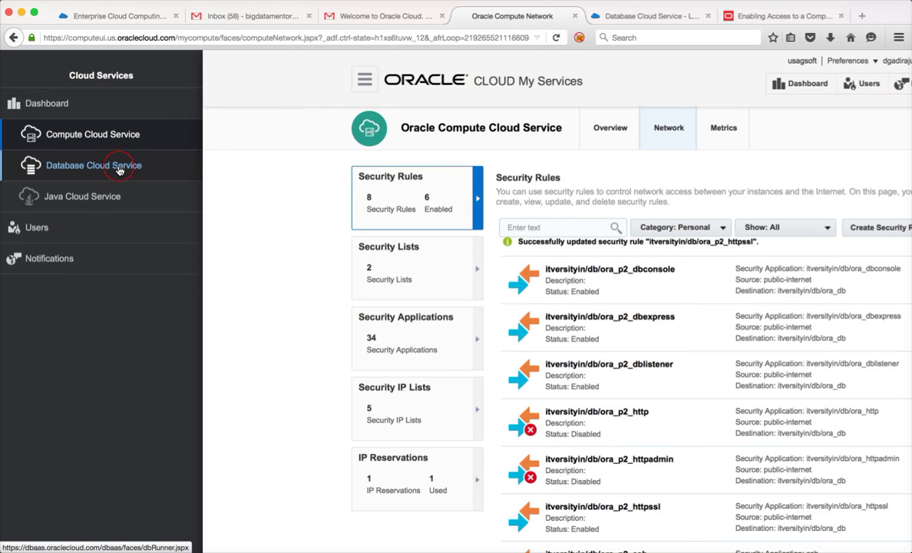
{"action": "left_click", "coordinate": [120, 170]}
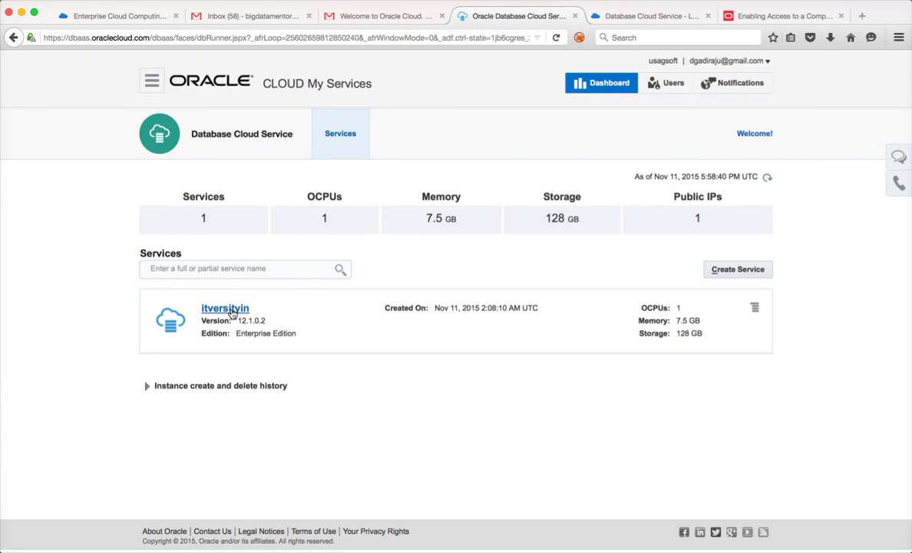
{"action": "left_click", "coordinate": [756, 309]}
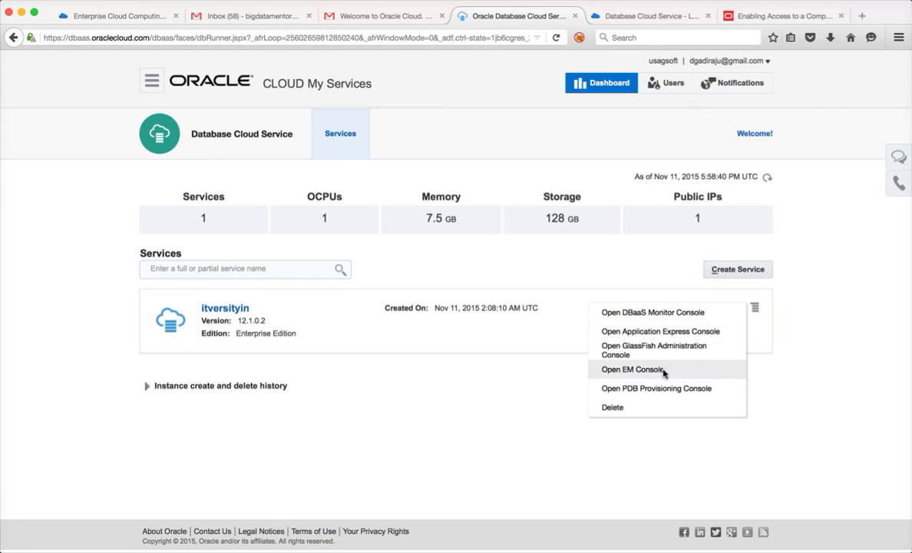
{"action": "left_click", "coordinate": [655, 372]}
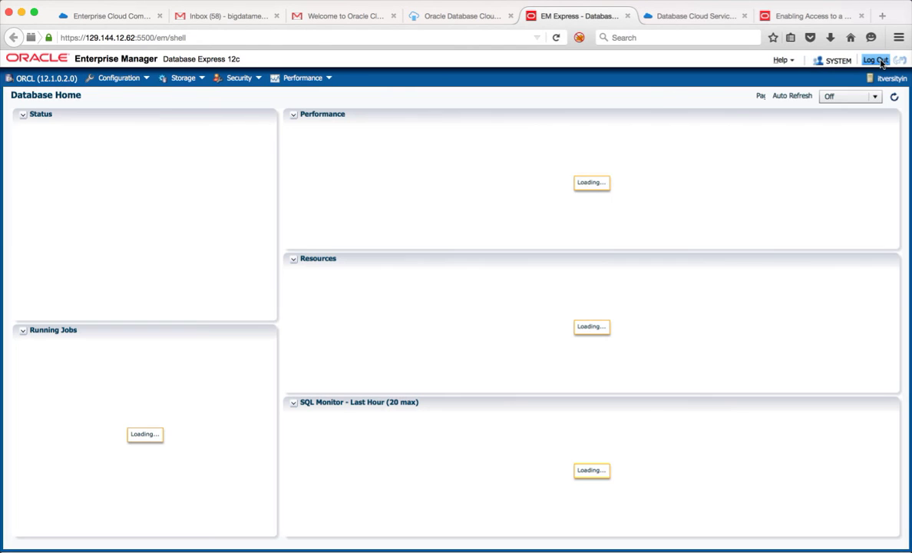
Log out of EM Express, dismiss the expired session, and enter system as the user name in the login form
{"action": "left_click", "coordinate": [880, 61]}
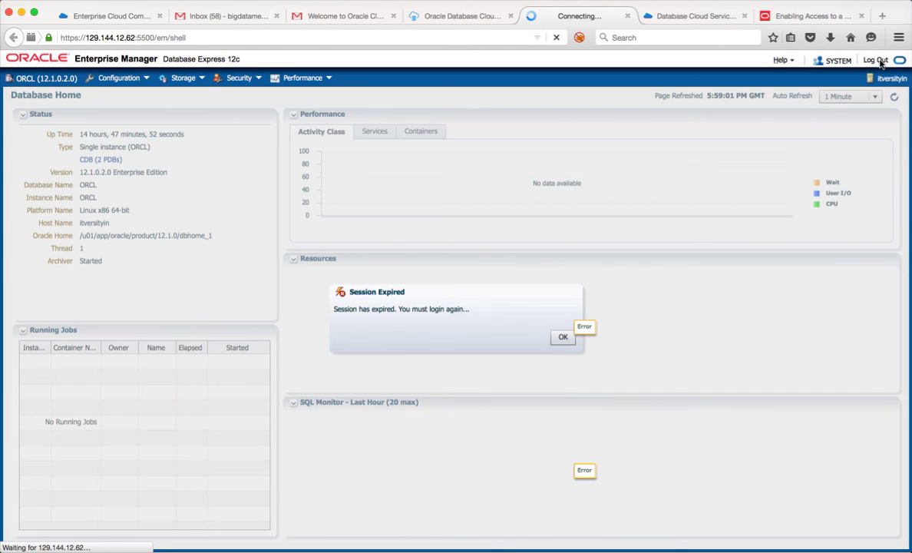
{"action": "left_click", "coordinate": [561, 336]}
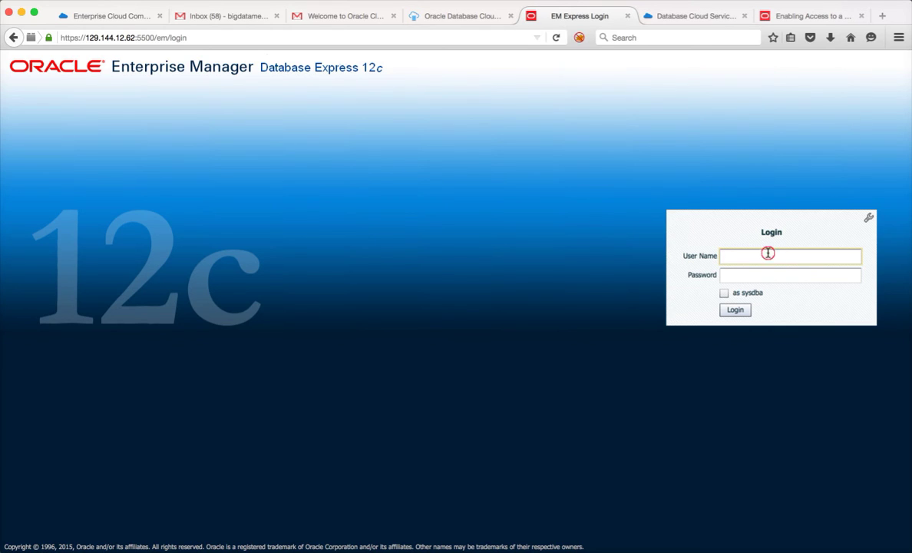
{"action": "type", "text": "ystem"}
{"action": "key", "text": "Tab"}
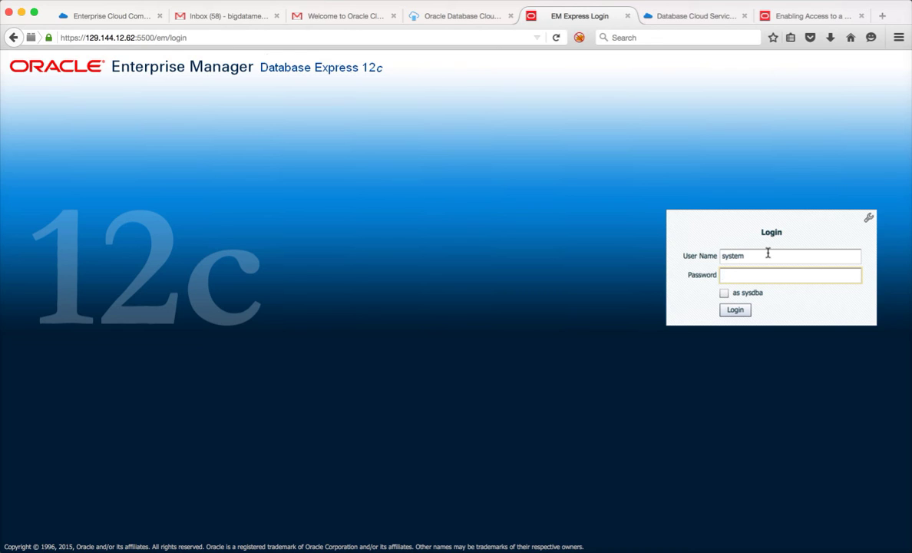
Walk through creating a Database Cloud Service instance, reviewing the subscription, release, edition and service details with the default choices
{"action": "left_click", "coordinate": [444, 19]}
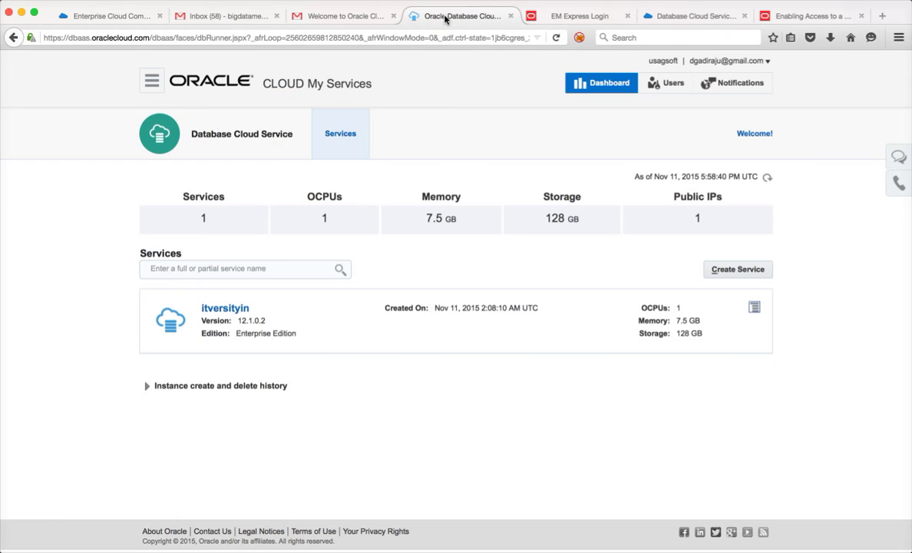
{"action": "left_click", "coordinate": [733, 273]}
{"action": "scroll", "coordinate": [347, 398], "scroll_direction": "down", "scroll_amount": 3}
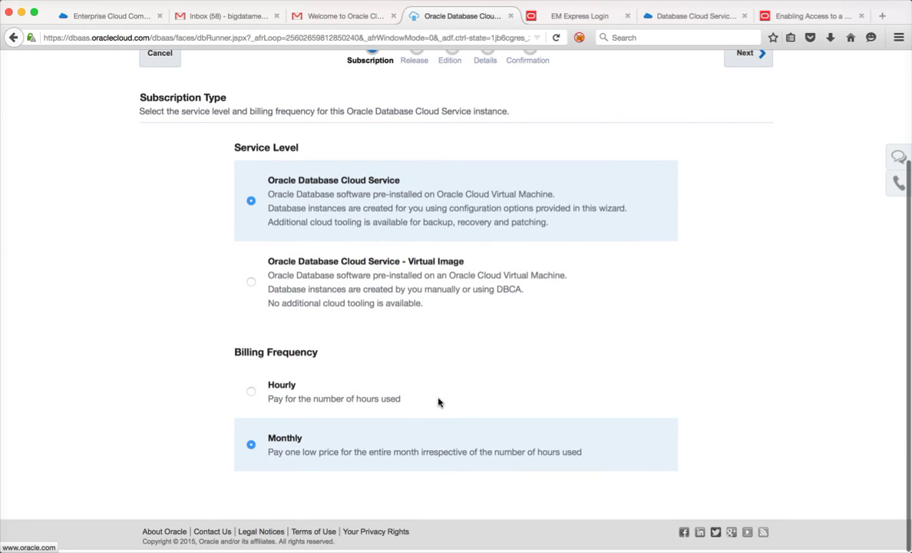
{"action": "scroll", "coordinate": [499, 346], "scroll_direction": "up", "scroll_amount": 3}
{"action": "left_click", "coordinate": [743, 184]}
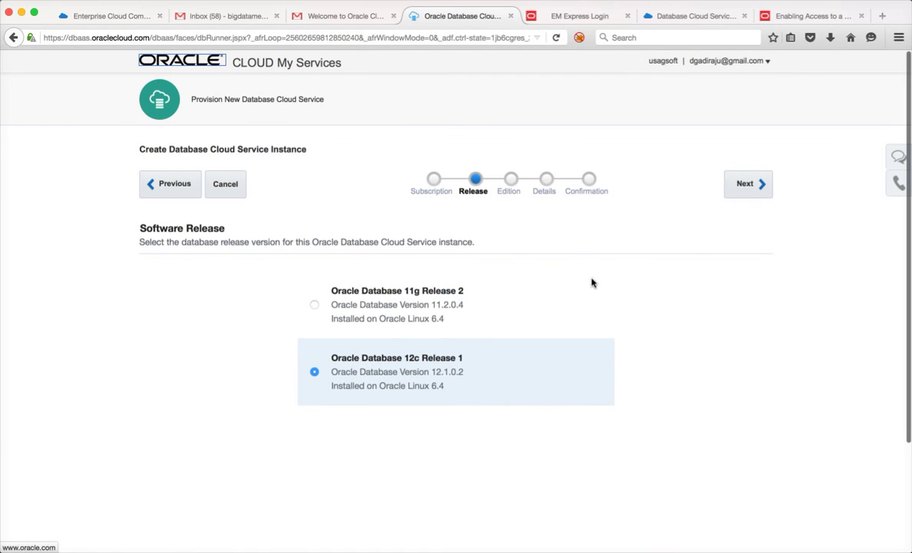
{"action": "left_click", "coordinate": [747, 184]}
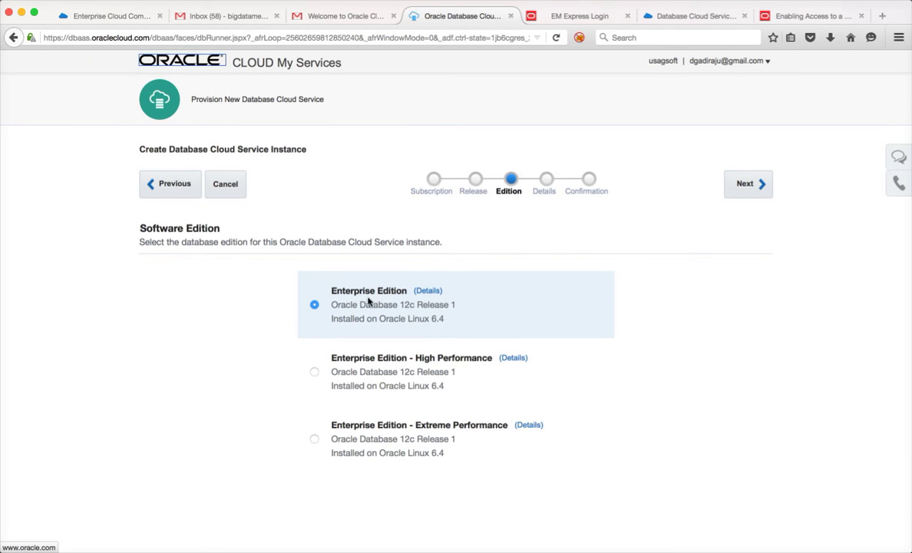
{"action": "left_click", "coordinate": [754, 189]}
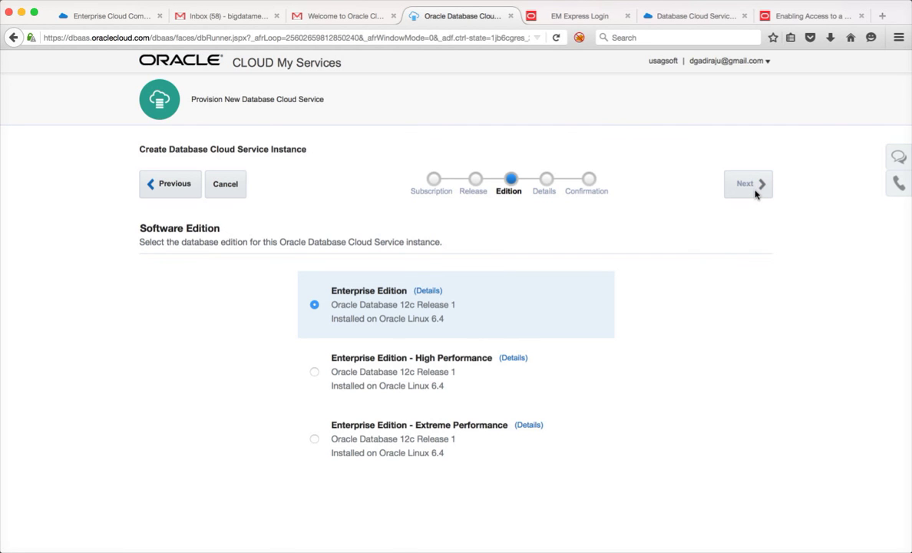
{"action": "scroll", "coordinate": [430, 407], "scroll_direction": "down", "scroll_amount": 3}
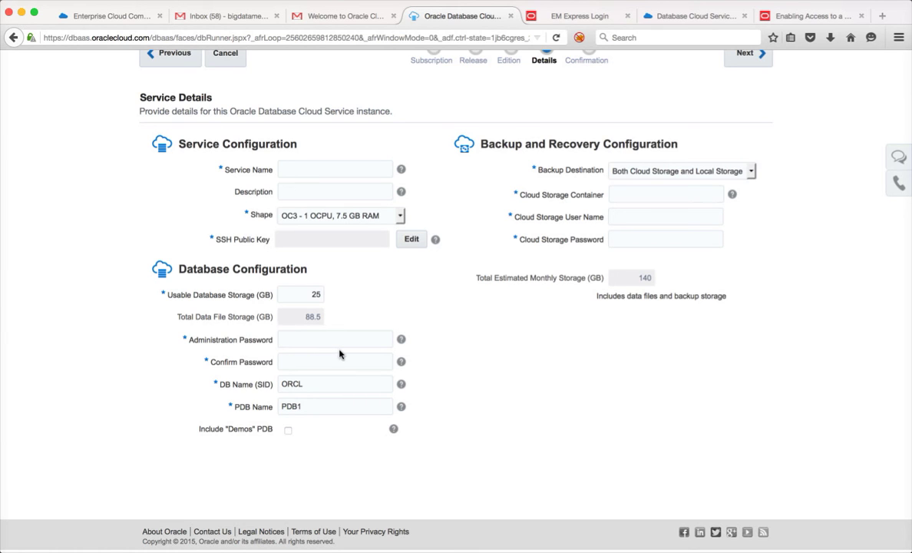
Return to the EM Express login page, enter the system account's password and log in
{"action": "left_click", "coordinate": [598, 17]}
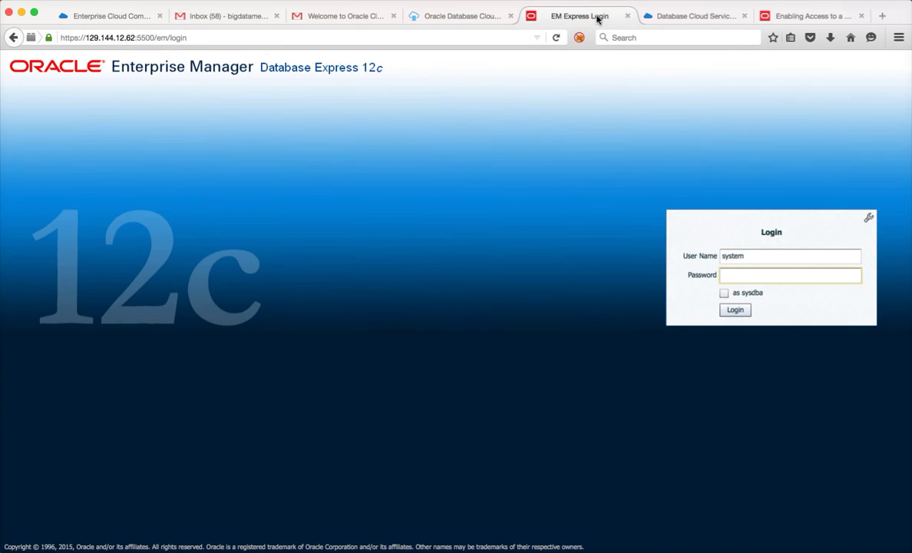
{"action": "left_click", "coordinate": [738, 278]}
{"action": "key", "text": "BackSpace"}
{"action": "key", "text": "BackSpace"}
{"action": "key", "text": "BackSpace"}
{"action": "key", "text": "BackSpace"}
{"action": "key", "text": "BackSpace"}
{"action": "type", "text": "***"}
{"action": "left_click", "coordinate": [734, 310]}
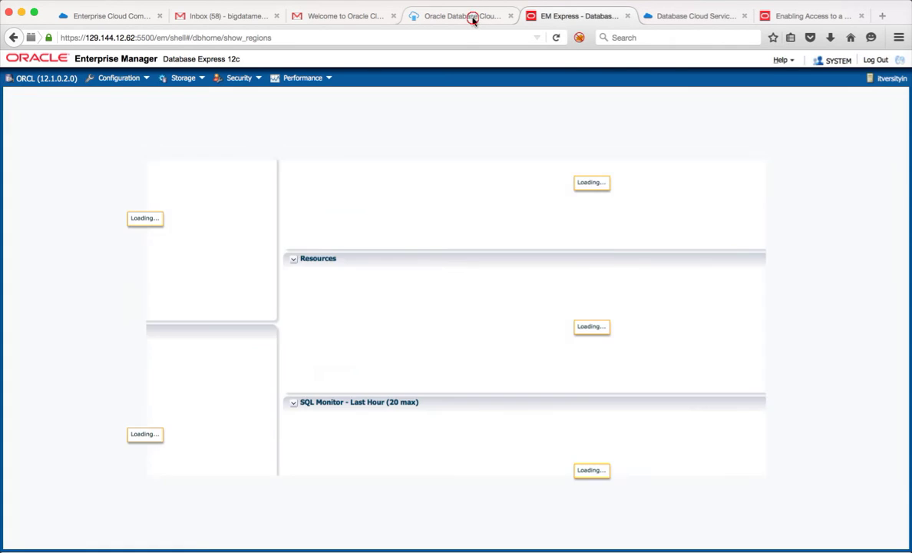
Cancel the creation of the new Database Cloud Service instance and try to open the PDB Provisioning Console of the itversityin service
{"action": "left_click", "coordinate": [441, 17]}
{"action": "scroll", "coordinate": [470, 197], "scroll_direction": "up", "scroll_amount": 3}
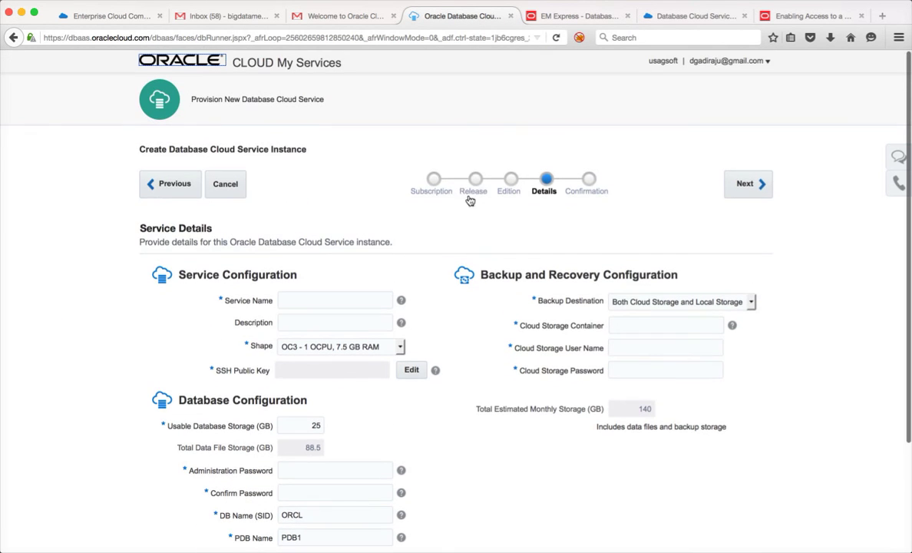
{"action": "left_click", "coordinate": [232, 185]}
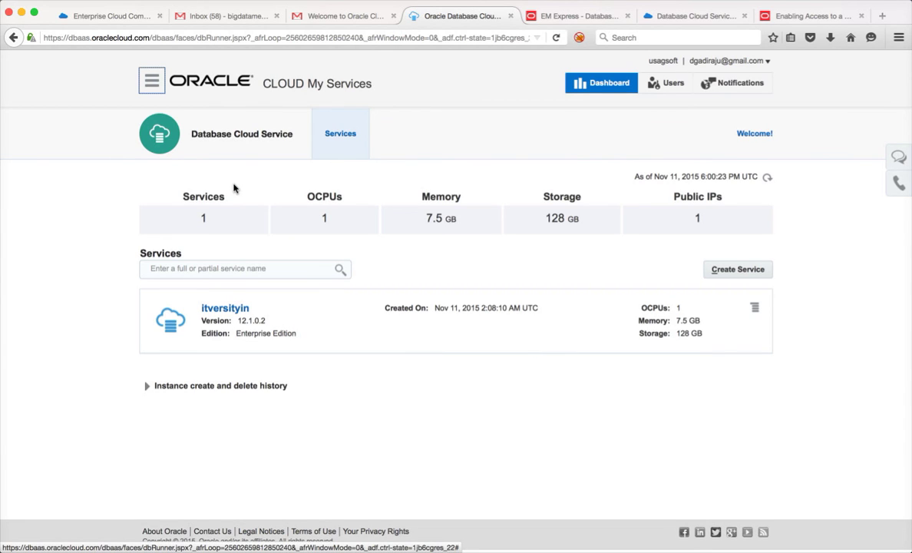
{"action": "left_click", "coordinate": [757, 310]}
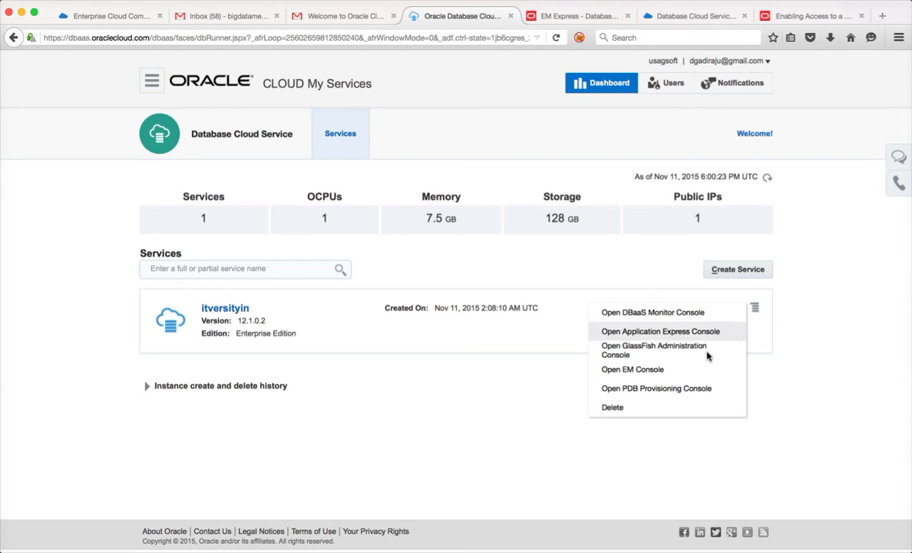
{"action": "left_click", "coordinate": [675, 391]}
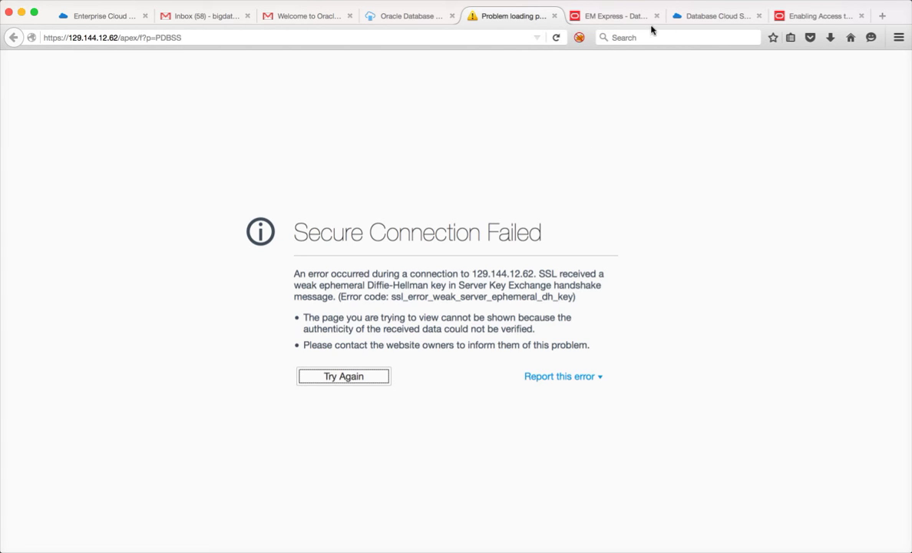
Search the documentation page on enabling access to a compute node port for pdb, and review its list of predefined security rules
{"action": "left_click", "coordinate": [708, 15]}
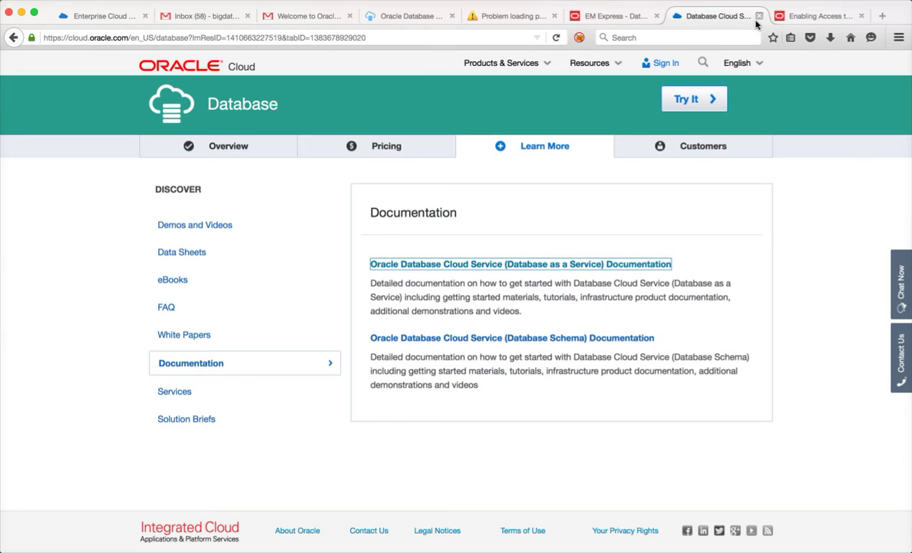
{"action": "left_click", "coordinate": [819, 16]}
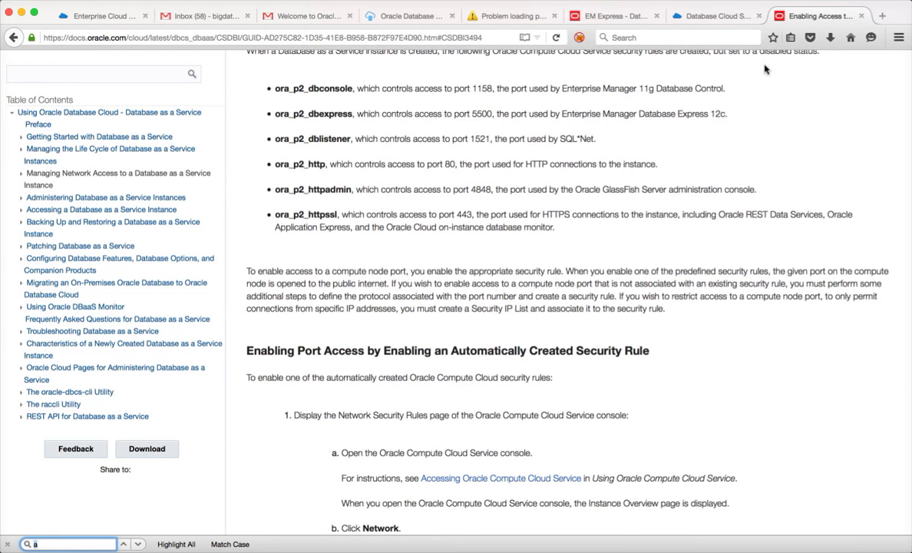
{"action": "key", "text": "ctrl+f"}
{"action": "type", "text": "pdb"}
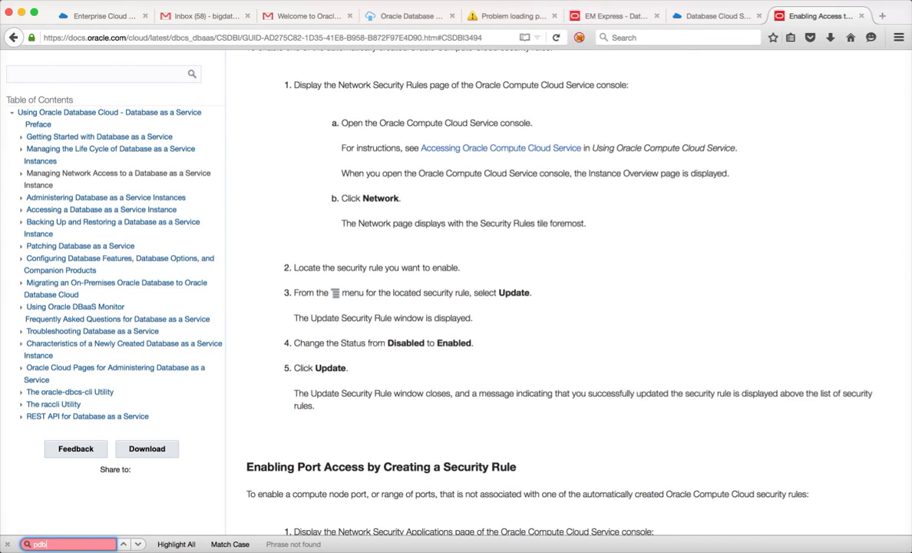
{"action": "key", "text": "BackSpace"}
{"action": "key", "text": "BackSpace"}
{"action": "key", "text": "BackSpace"}
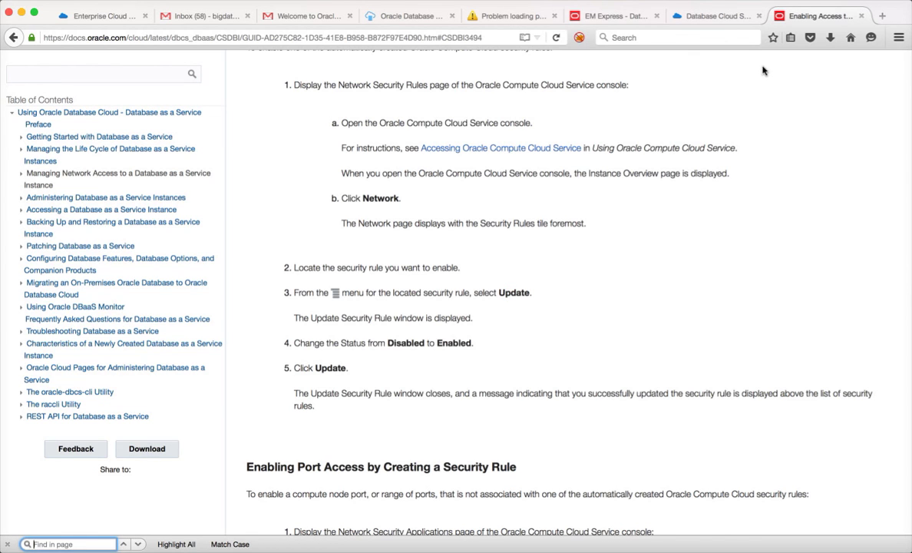
{"action": "scroll", "coordinate": [762, 70], "scroll_direction": "up", "scroll_amount": 15}
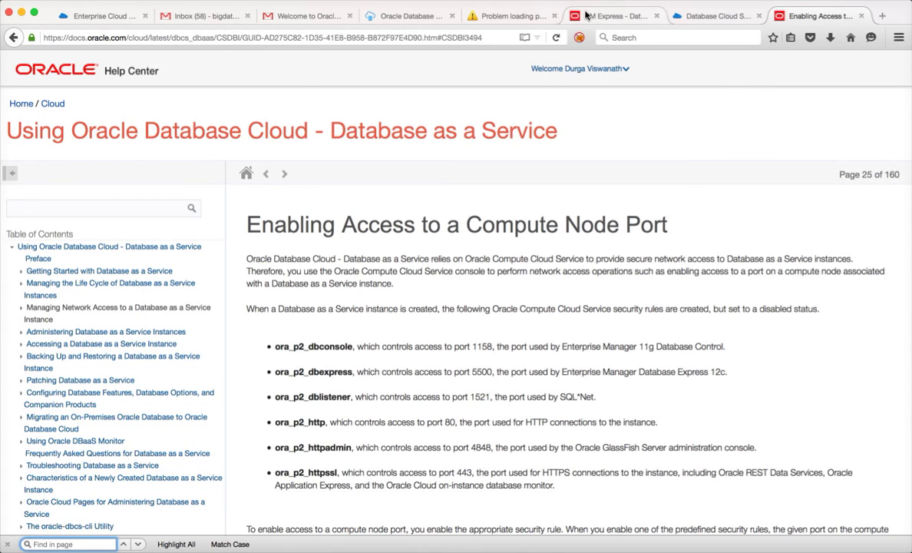
Close the PDB Provisioning Console page and try to open the Application Express Console of the itversityin service
{"action": "left_click", "coordinate": [496, 16]}
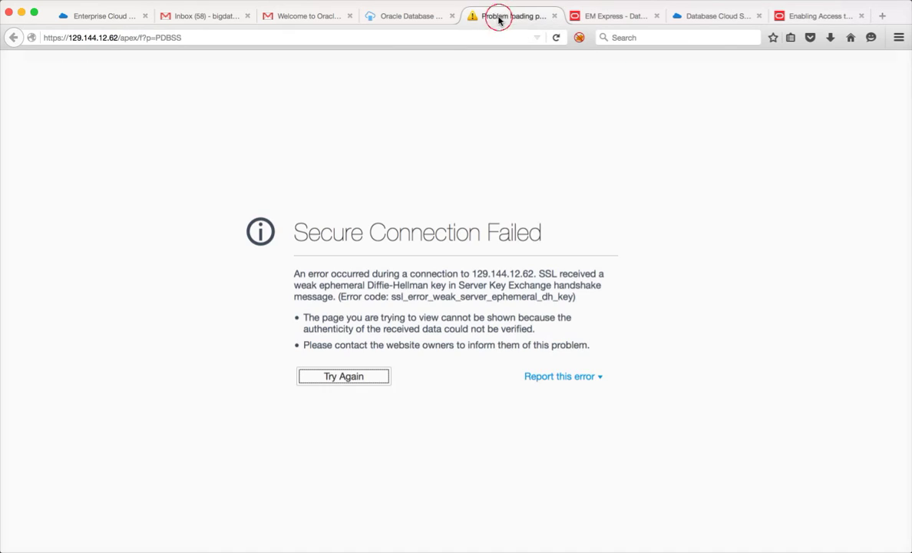
{"action": "left_click", "coordinate": [554, 17]}
{"action": "left_click", "coordinate": [377, 17]}
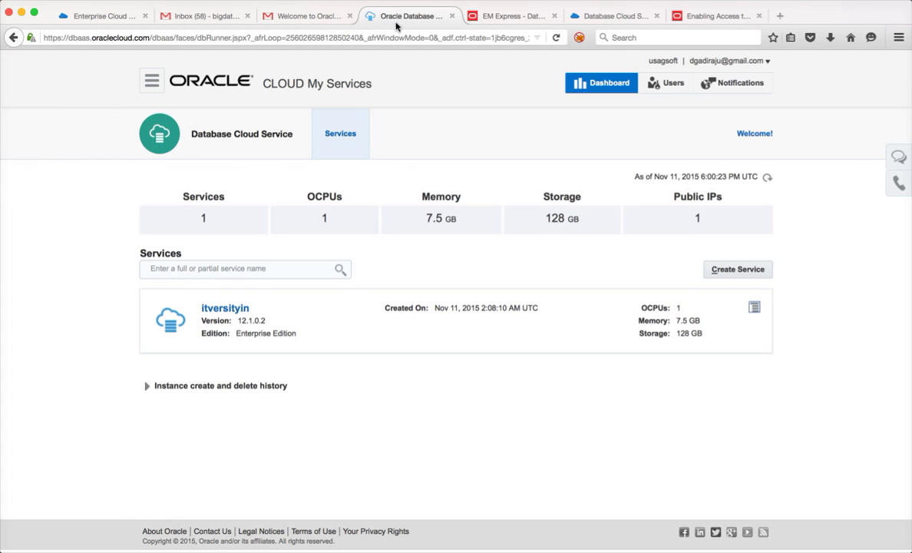
{"action": "left_click", "coordinate": [755, 310]}
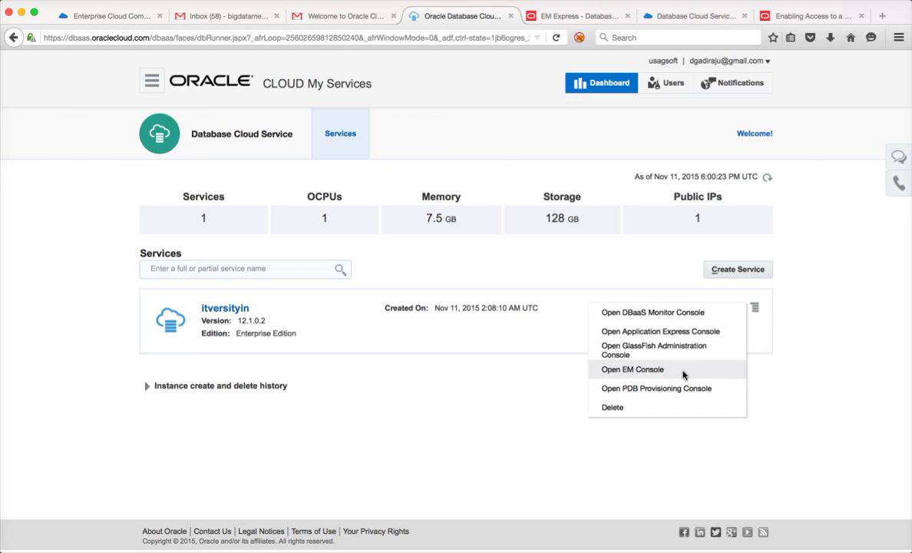
{"action": "left_click", "coordinate": [690, 331]}
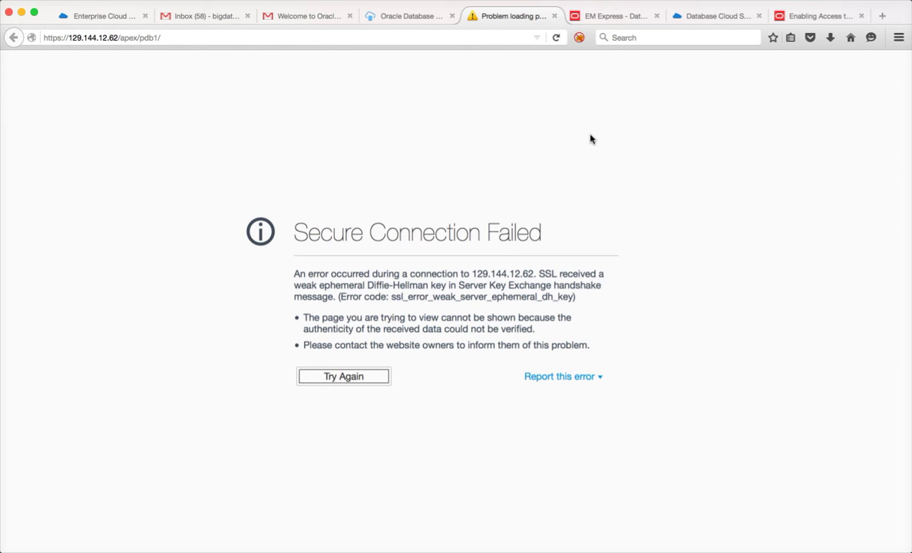
Try to open the DBaaS Monitor Console of the itversityin service, and close both the DBaaS Monitor and Application Express pages
{"action": "left_click", "coordinate": [372, 16]}
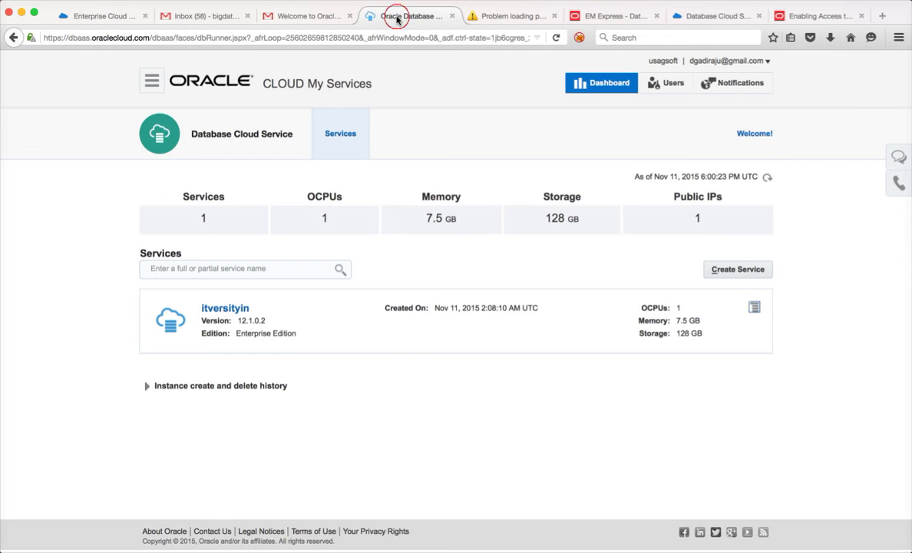
{"action": "left_click", "coordinate": [754, 309]}
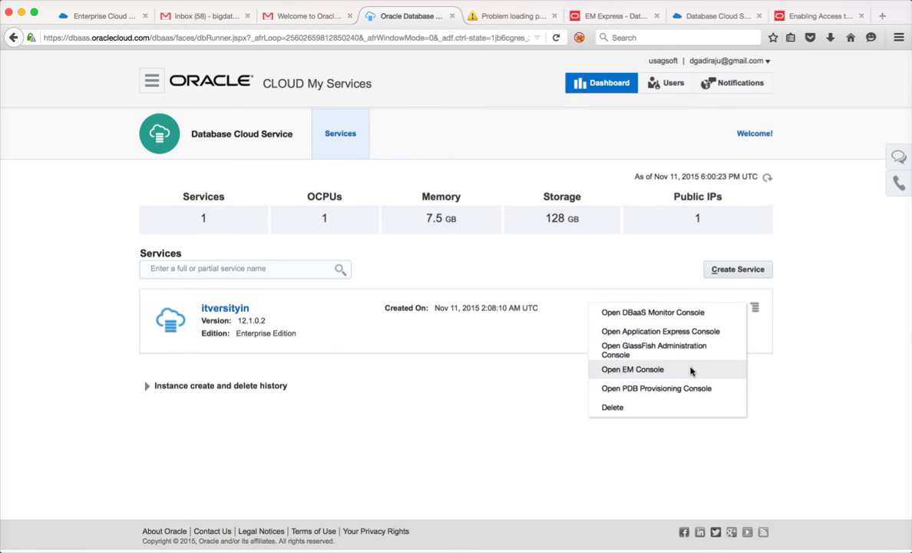
{"action": "left_click", "coordinate": [691, 314]}
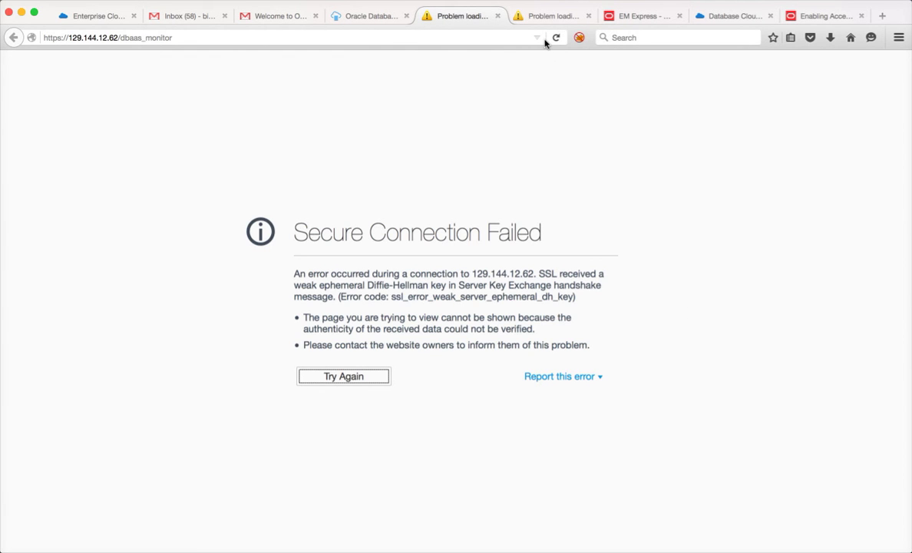
{"action": "left_click", "coordinate": [498, 16]}
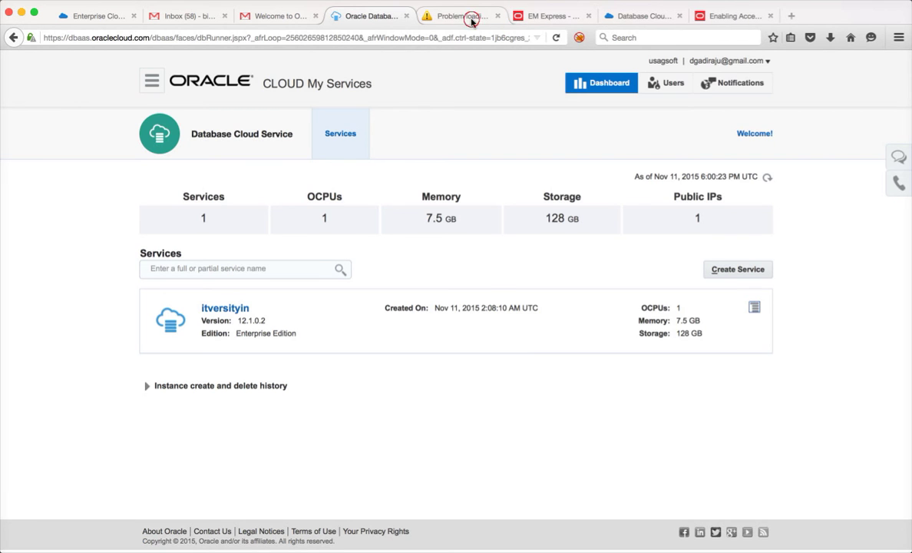
{"action": "left_click", "coordinate": [472, 18]}
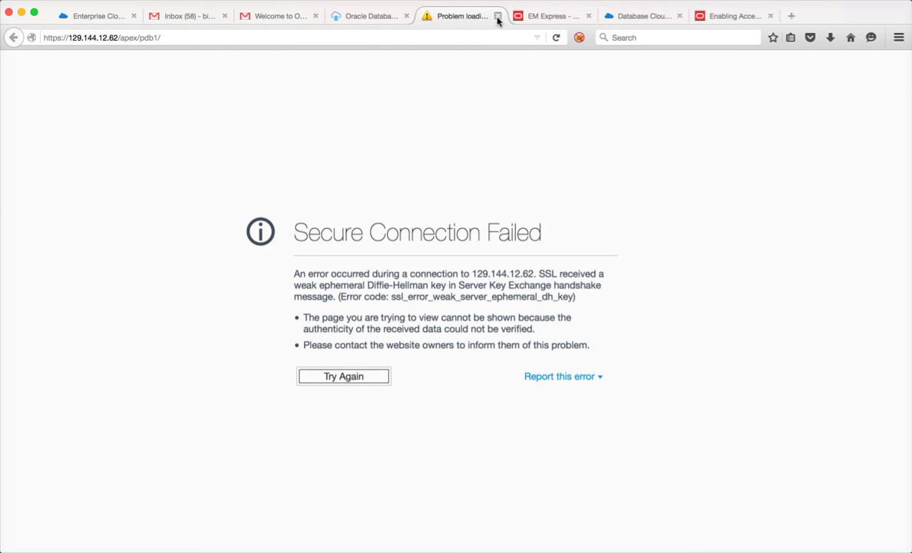
{"action": "left_click", "coordinate": [498, 16]}
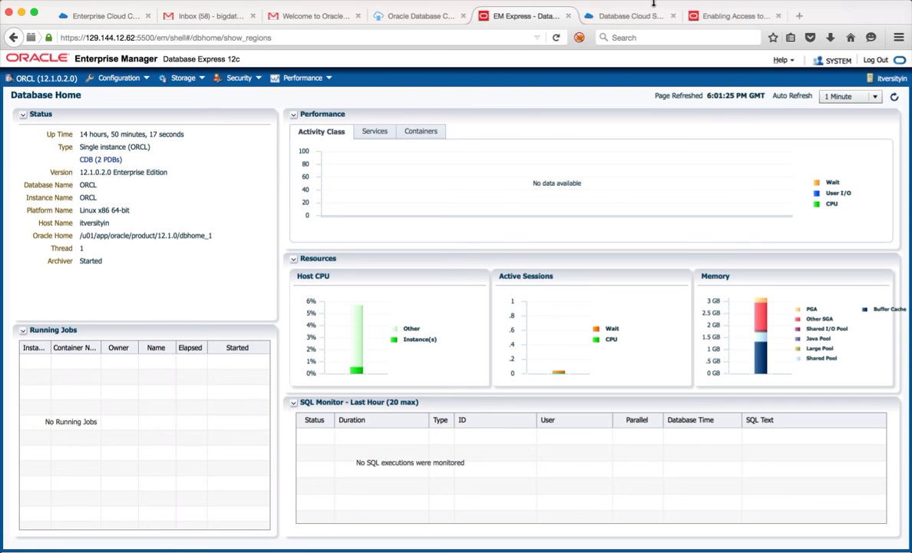
Reopen the Application Express Console from the itversityin service and try its address with port 4848
{"action": "left_click", "coordinate": [827, 13]}
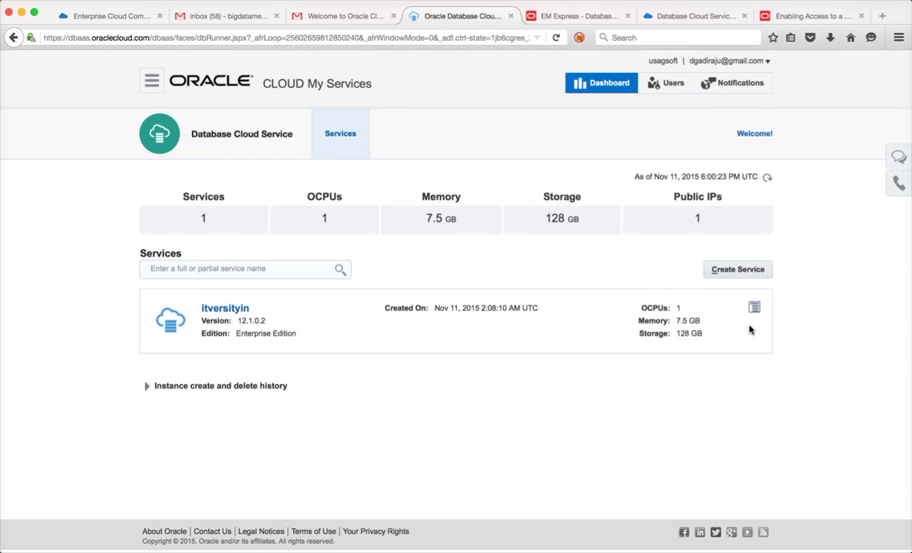
{"action": "left_click", "coordinate": [753, 311]}
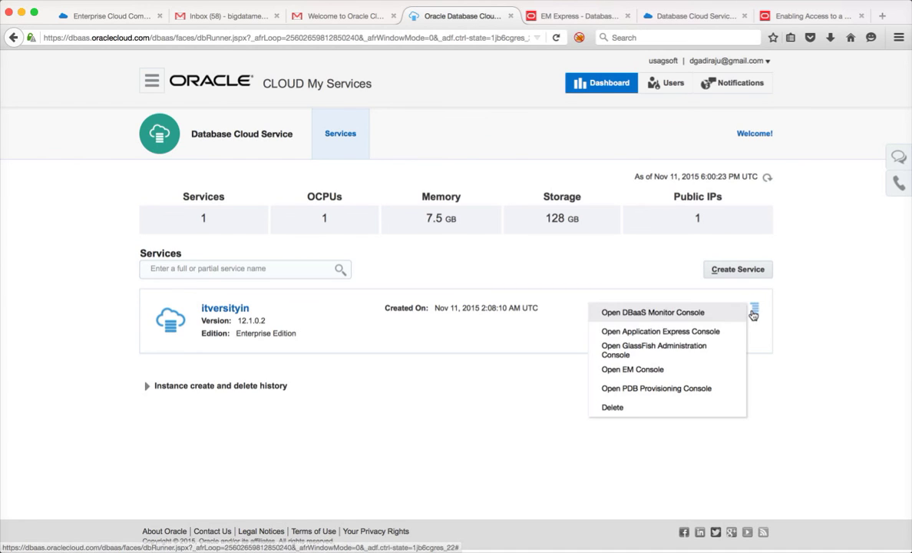
{"action": "left_click", "coordinate": [662, 332]}
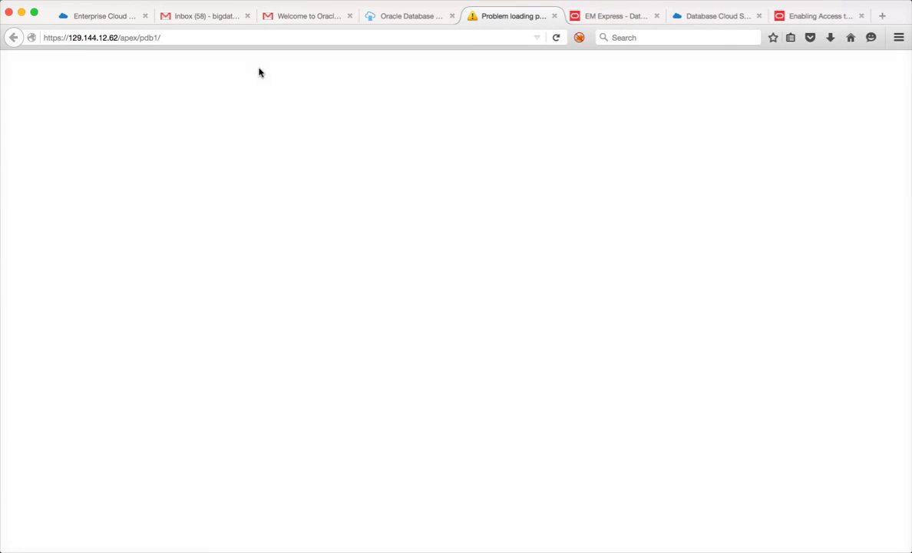
{"action": "left_click", "coordinate": [117, 37]}
{"action": "left_click", "coordinate": [117, 37]}
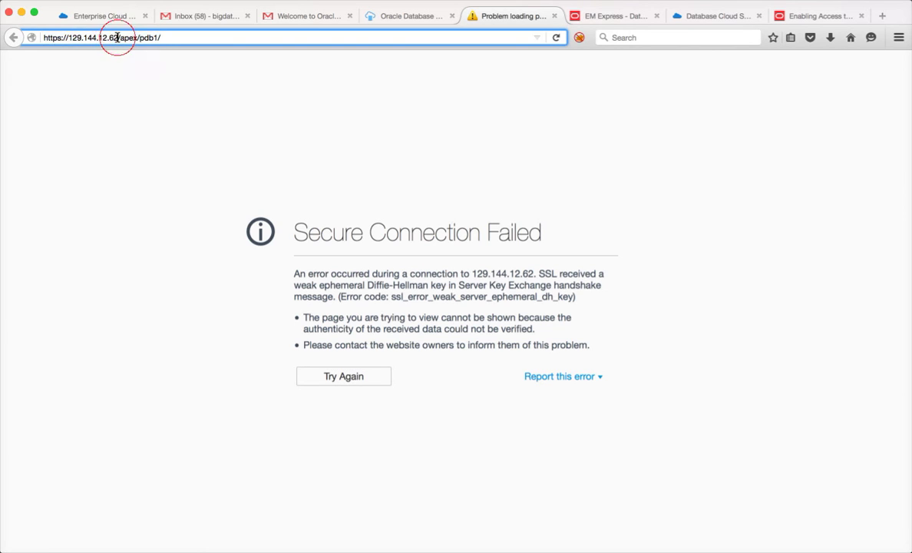
{"action": "type", "text": ":4848"}
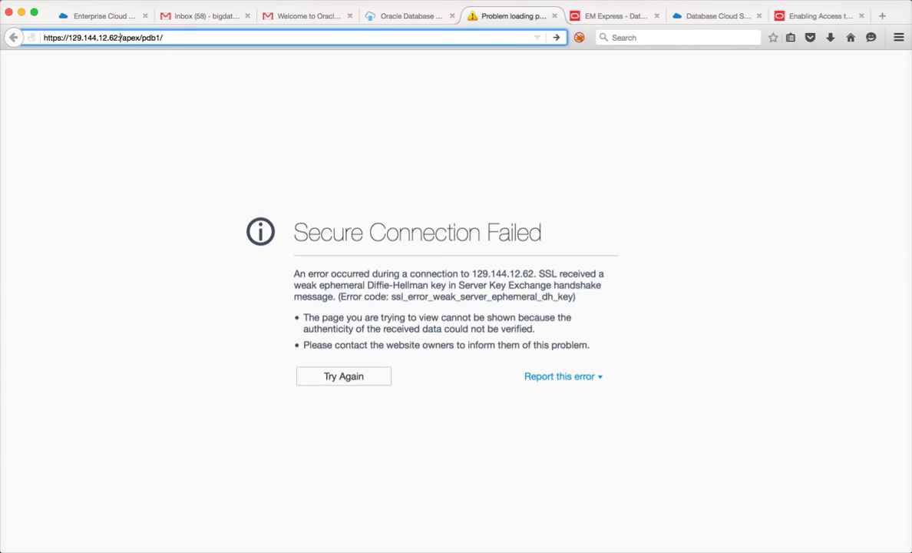
{"action": "key", "text": "Return"}
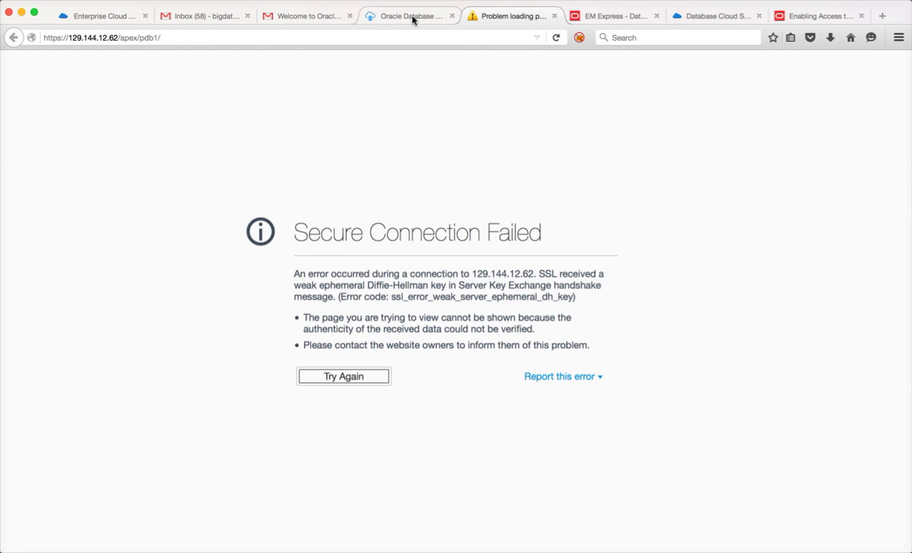
Show the console options of the itversityin service in the Database Cloud Service, and switch to Oracle SQL Developer
{"action": "left_click", "coordinate": [384, 17]}
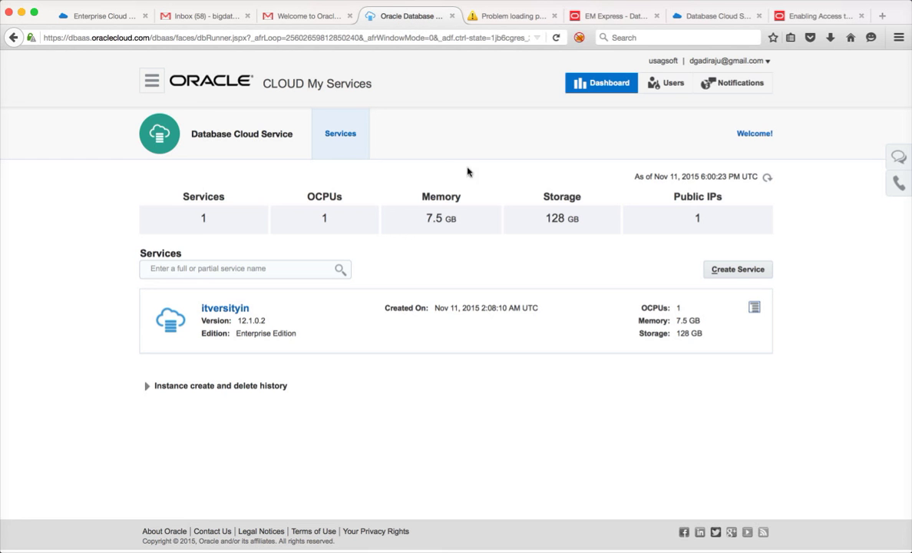
{"action": "left_click", "coordinate": [755, 308]}
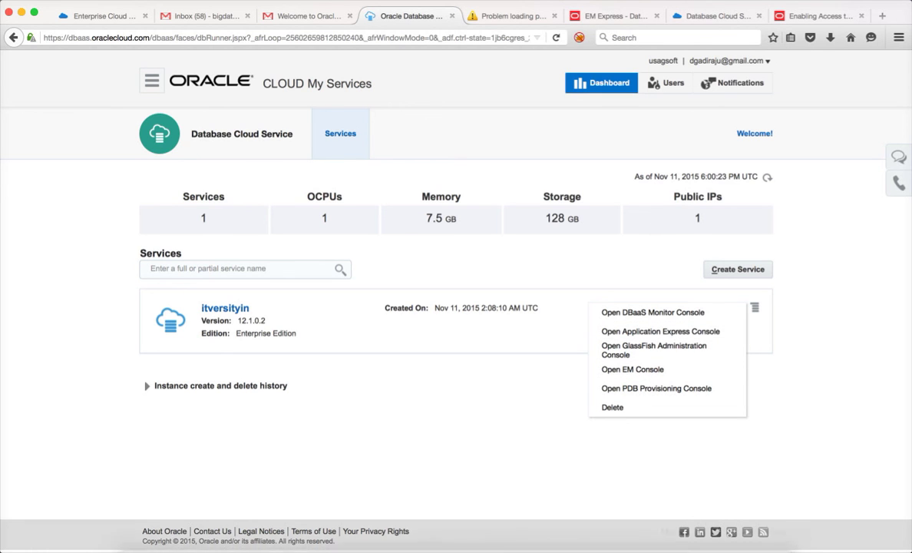
{"action": "left_click", "coordinate": [619, 529]}
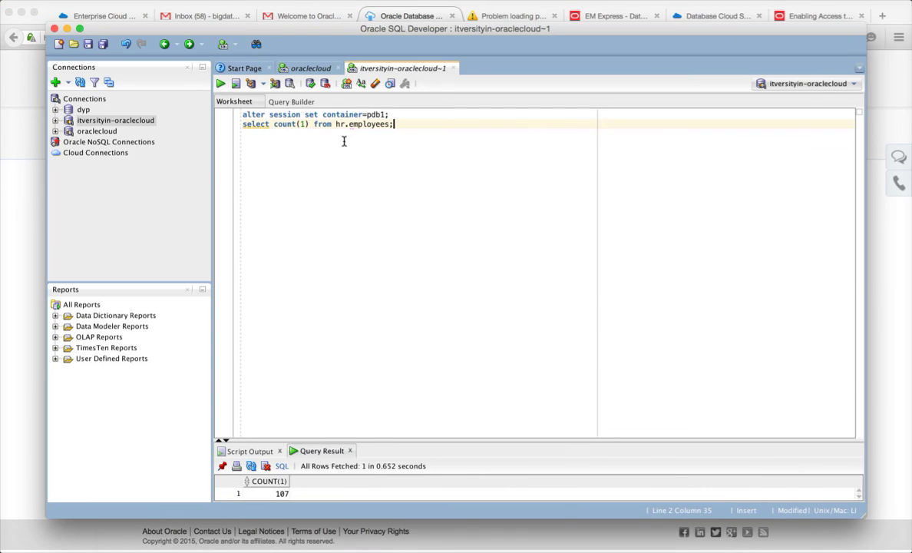